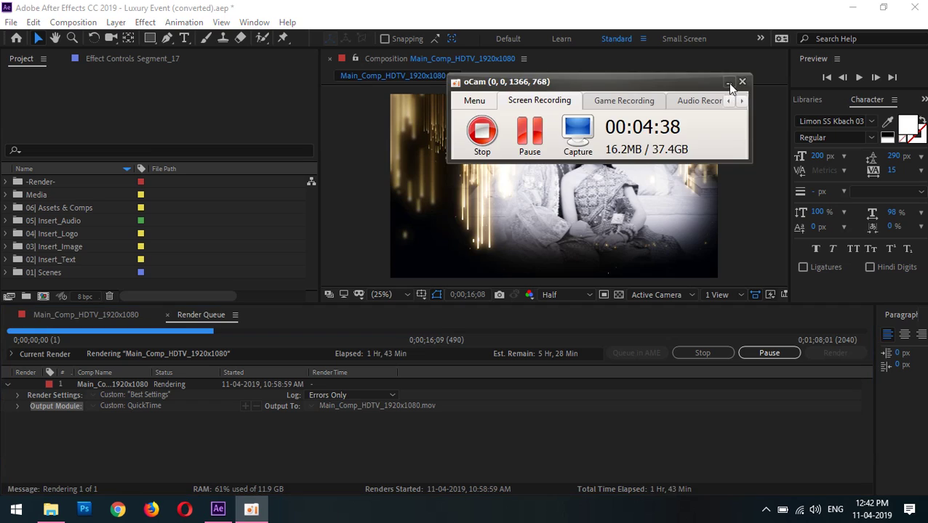
pyautogui.click(729, 84)
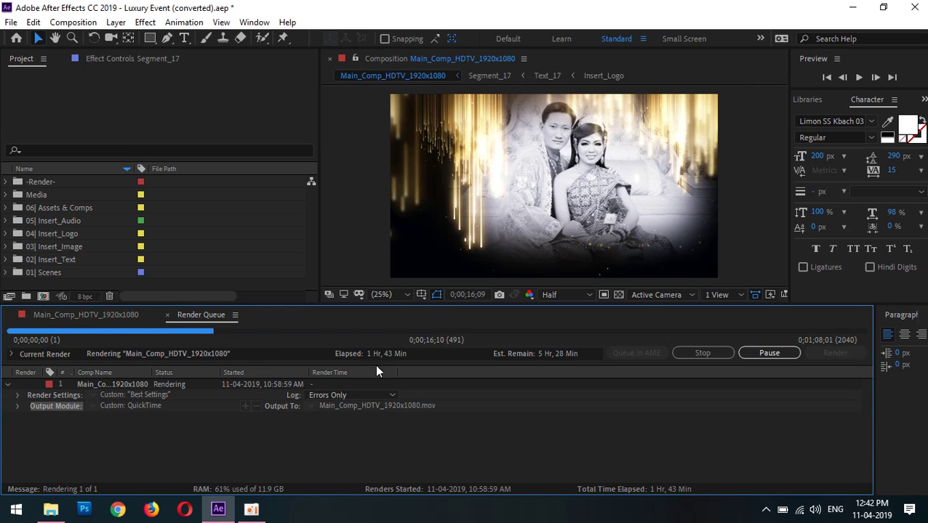
pyautogui.click(375, 517)
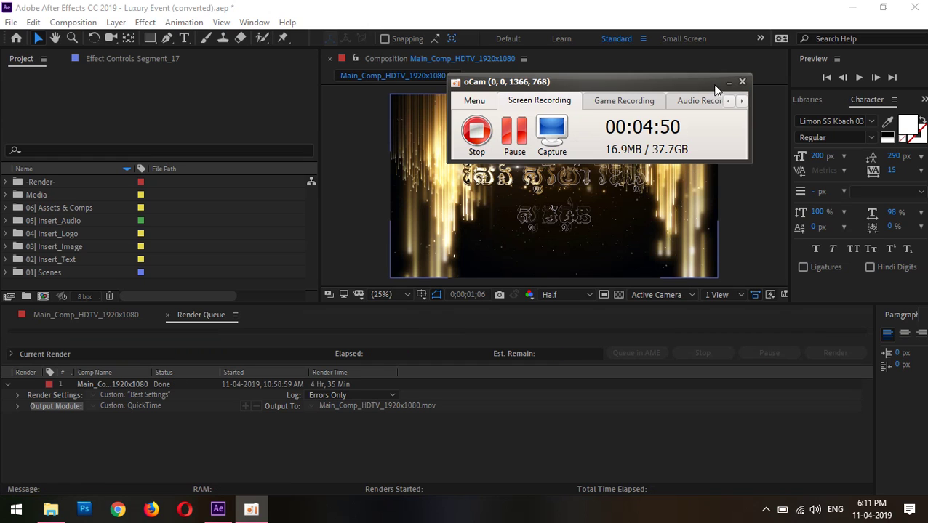
pyautogui.click(725, 83)
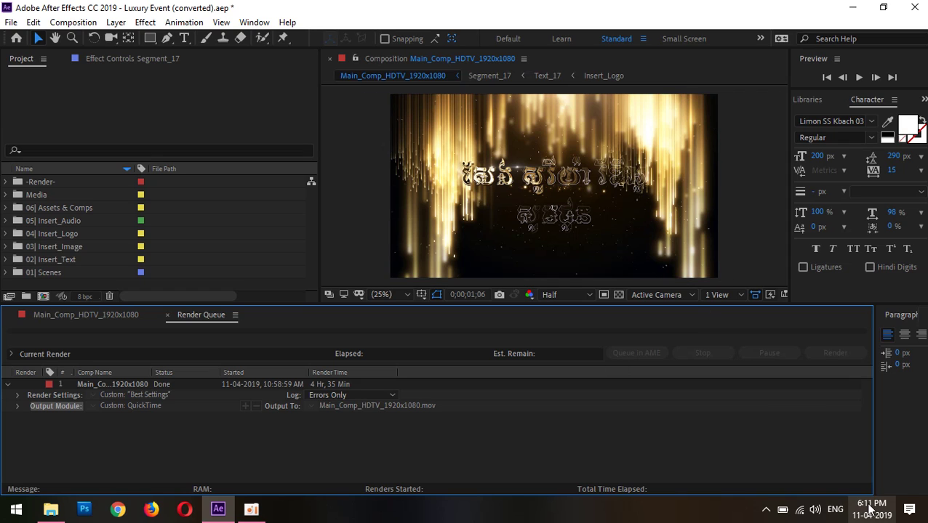
pyautogui.moveTo(870, 509)
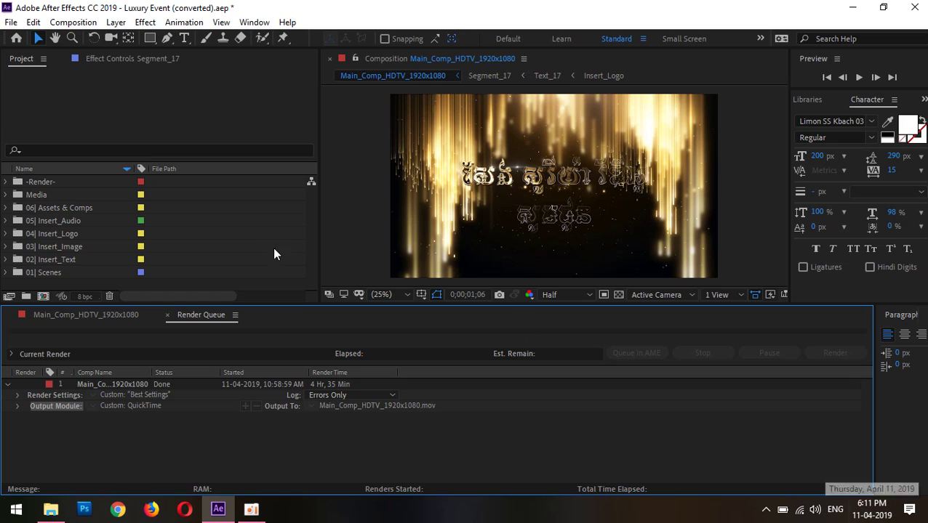
# Minimize the After Effects window and refresh the Windows desktop.
pyautogui.click(857, 8)
pyautogui.rightClick(463, 66)
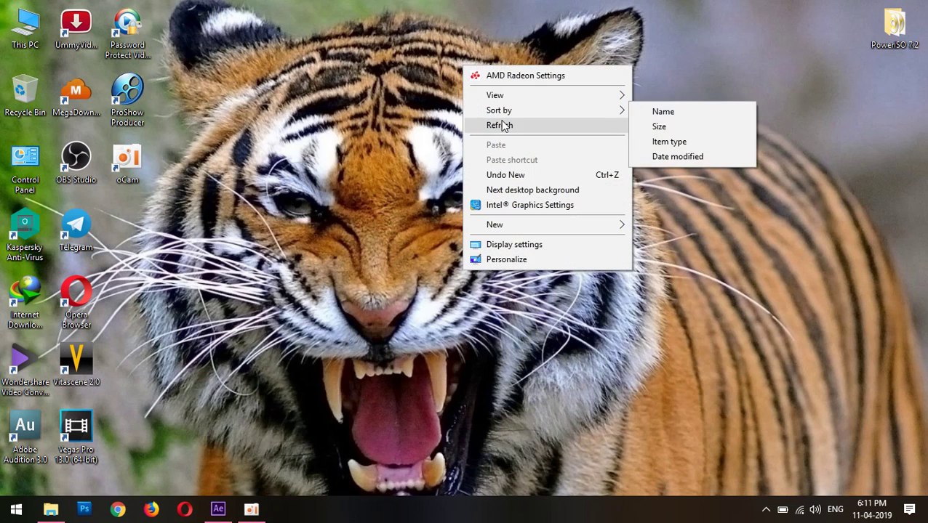
pyautogui.click(501, 125)
pyautogui.rightClick(419, 64)
pyautogui.click(452, 125)
pyautogui.rightClick(362, 26)
pyautogui.click(390, 80)
pyautogui.rightClick(337, 22)
pyautogui.click(352, 71)
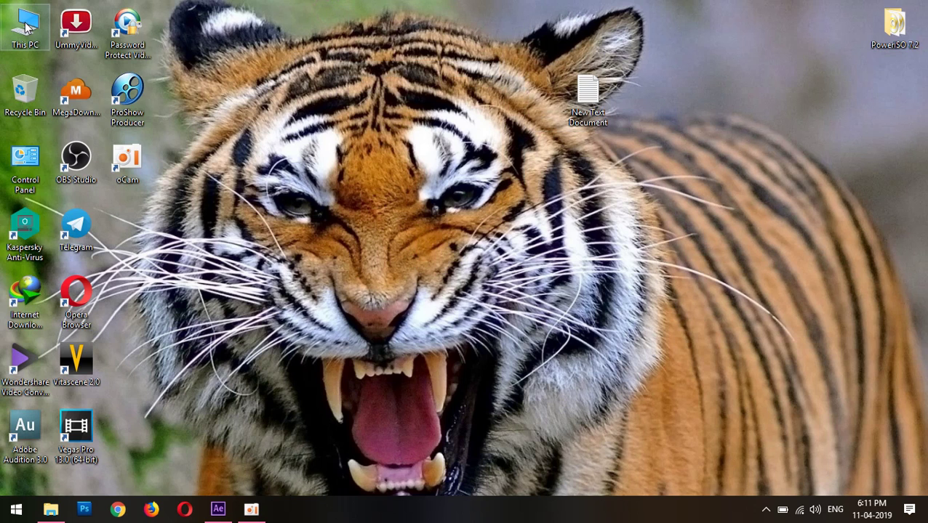
# Check the computer's processor, memory and system type in the system properties, and close the window.
pyautogui.rightClick(24, 22)
pyautogui.click(106, 237)
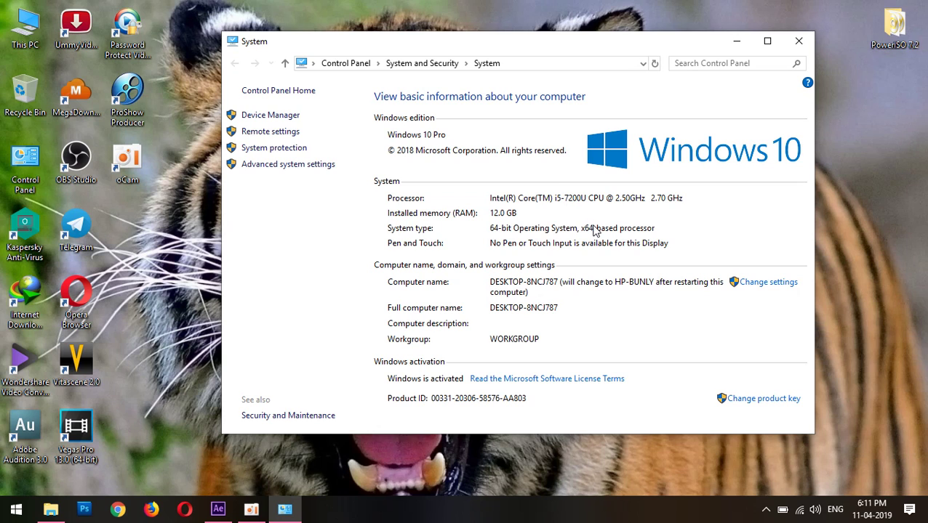
pyautogui.rightClick(863, 184)
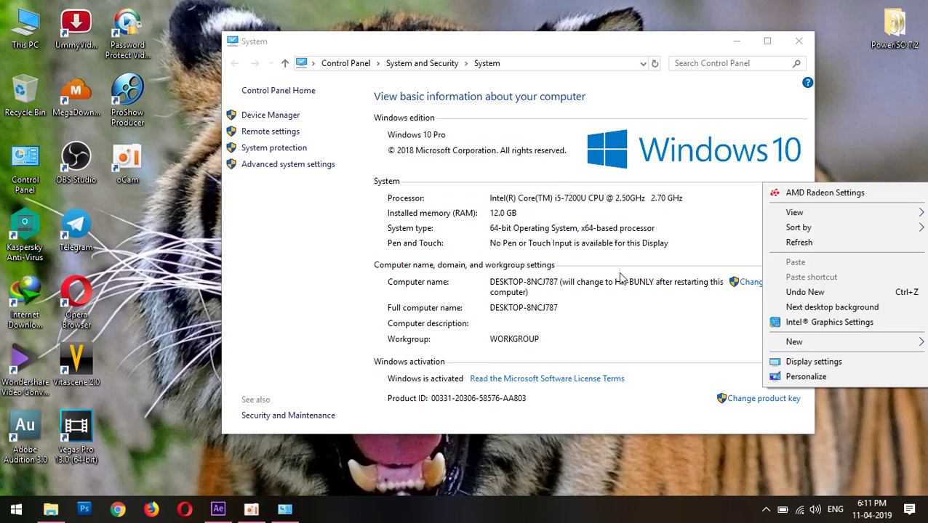
pyautogui.click(598, 264)
pyautogui.click(798, 41)
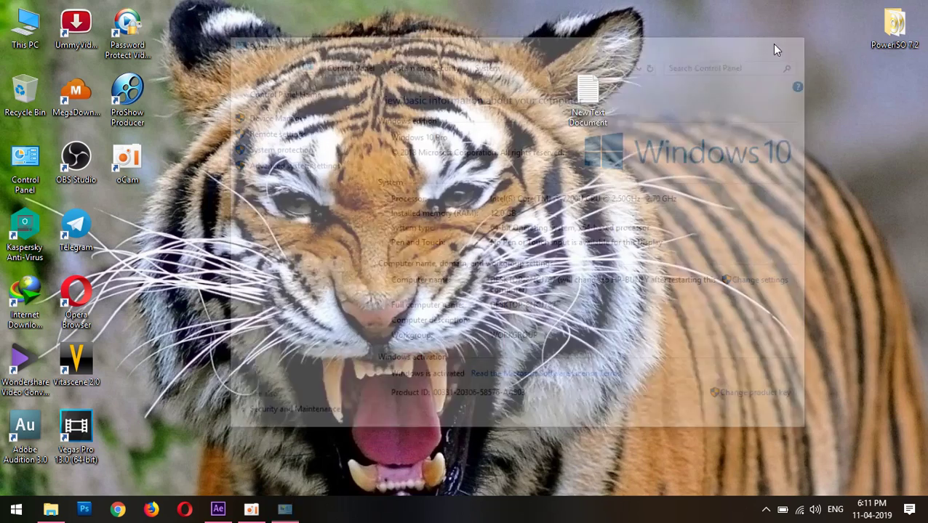
pyautogui.click(218, 509)
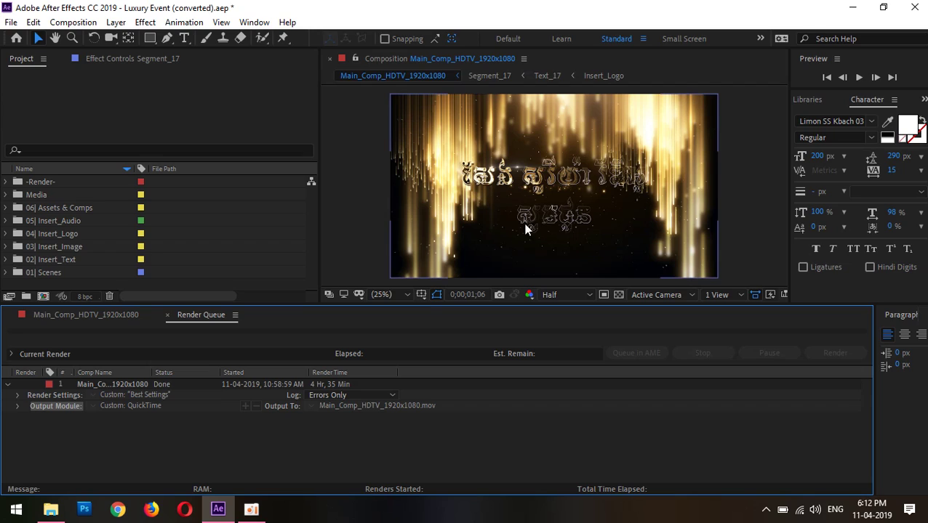
pyautogui.click(852, 8)
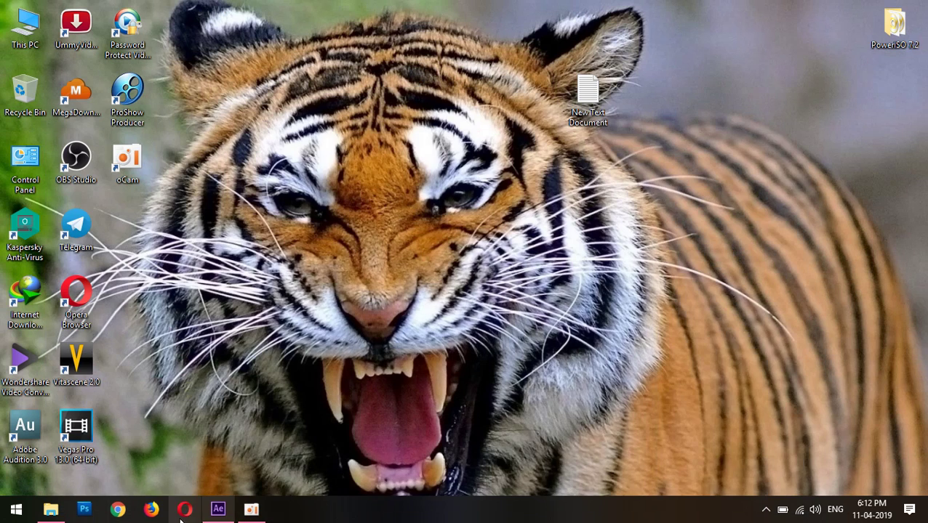
# Switch to File Explorer and open the Luxury Event 20288234 folder inside Video Pro on Local Disk (D:).
pyautogui.click(50, 509)
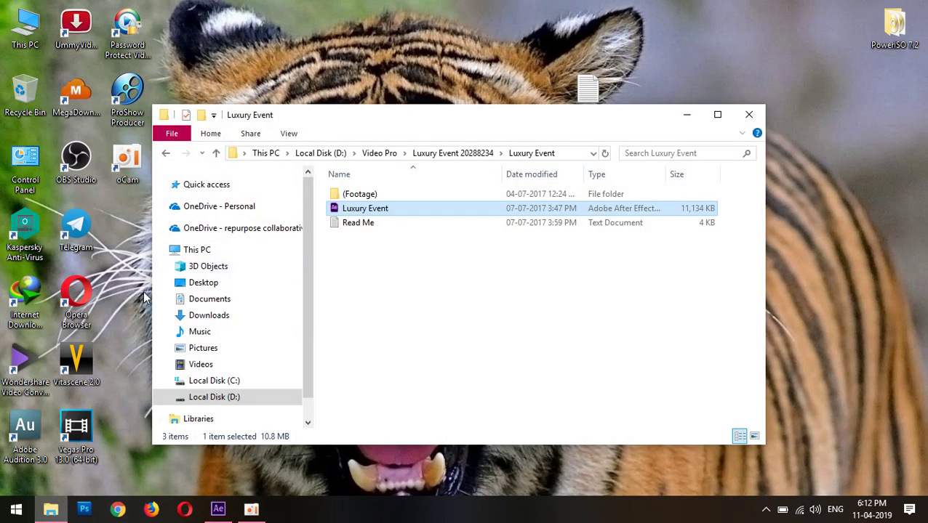
pyautogui.rightClick(389, 249)
pyautogui.click(418, 324)
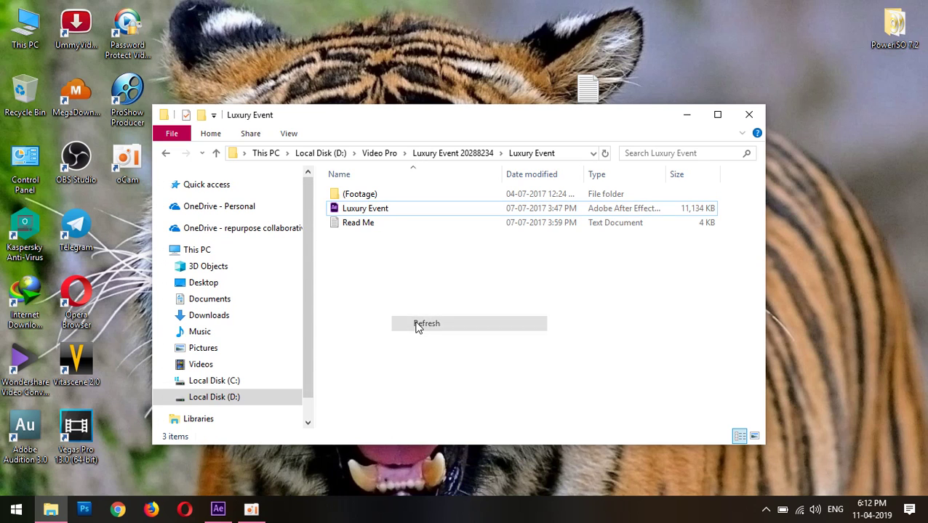
pyautogui.click(225, 400)
pyautogui.click(393, 338)
pyautogui.doubleClick(373, 340)
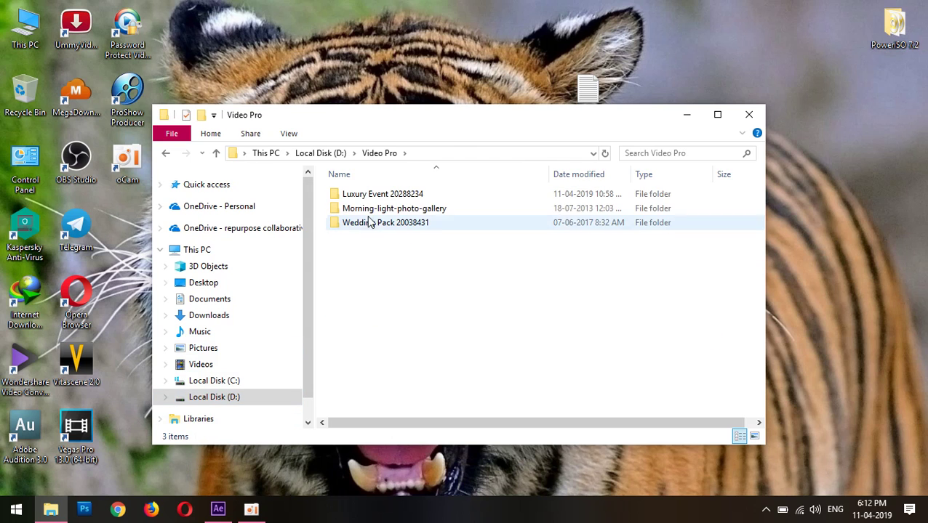
pyautogui.doubleClick(415, 193)
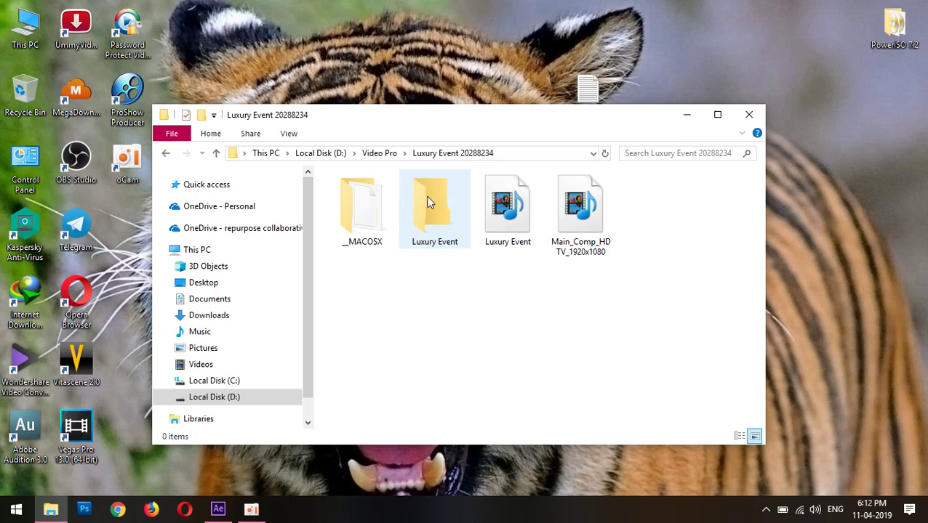
# Examine the file type and size of the rendered Main_Comp_HDTV_1920x1080 movie in its properties, and close them.
pyautogui.click(515, 225)
pyautogui.click(567, 229)
pyautogui.click(562, 353)
pyautogui.click(580, 231)
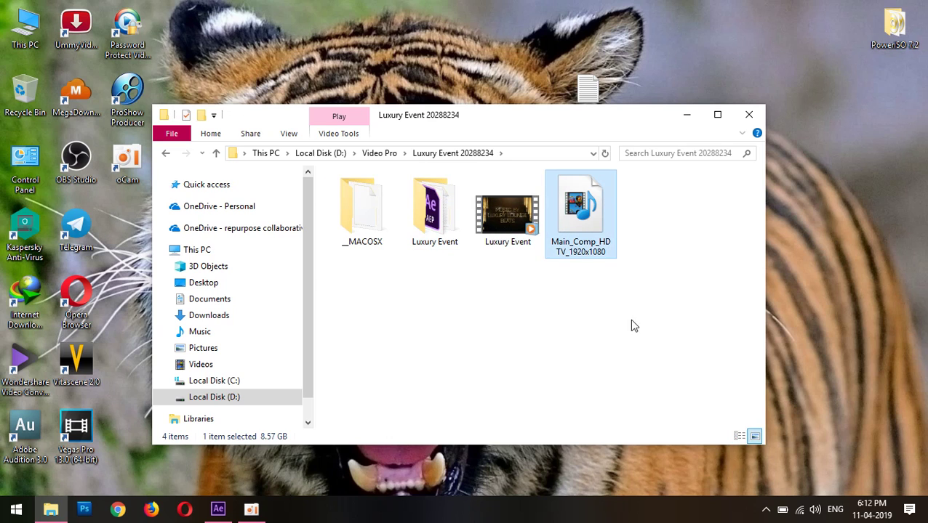
pyautogui.rightClick(575, 234)
pyautogui.click(622, 484)
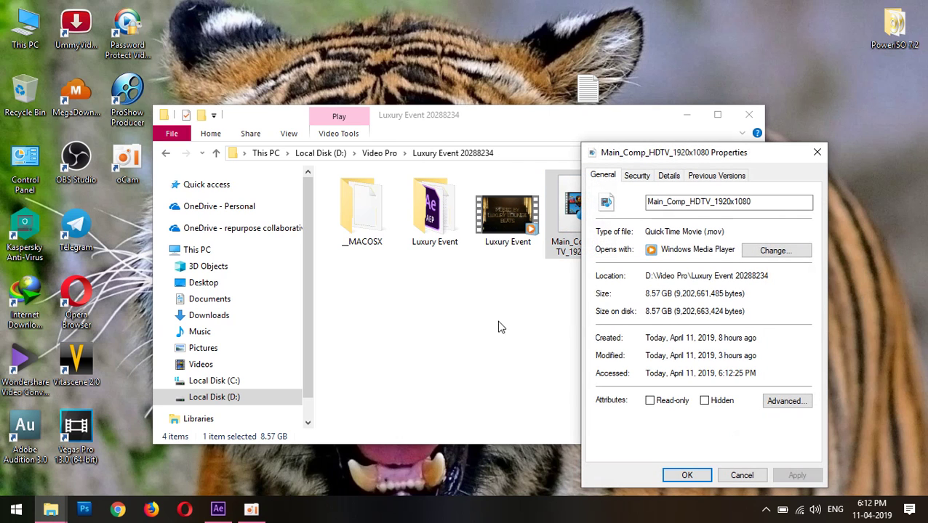
pyautogui.moveTo(667, 296); pyautogui.dragTo(602, 291)
pyautogui.moveTo(686, 167); pyautogui.dragTo(748, 109)
pyautogui.moveTo(764, 180); pyautogui.dragTo(687, 180)
pyautogui.click(778, 182)
pyautogui.click(772, 180)
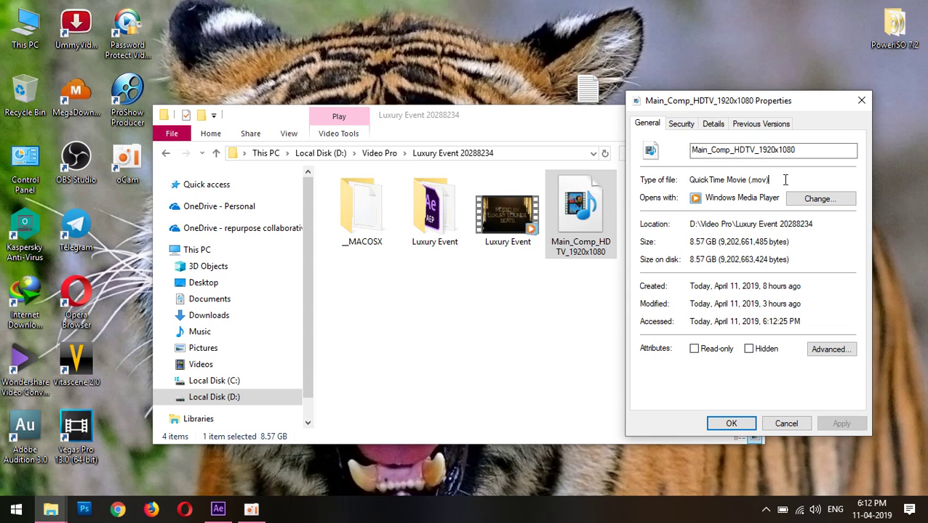
pyautogui.click(857, 99)
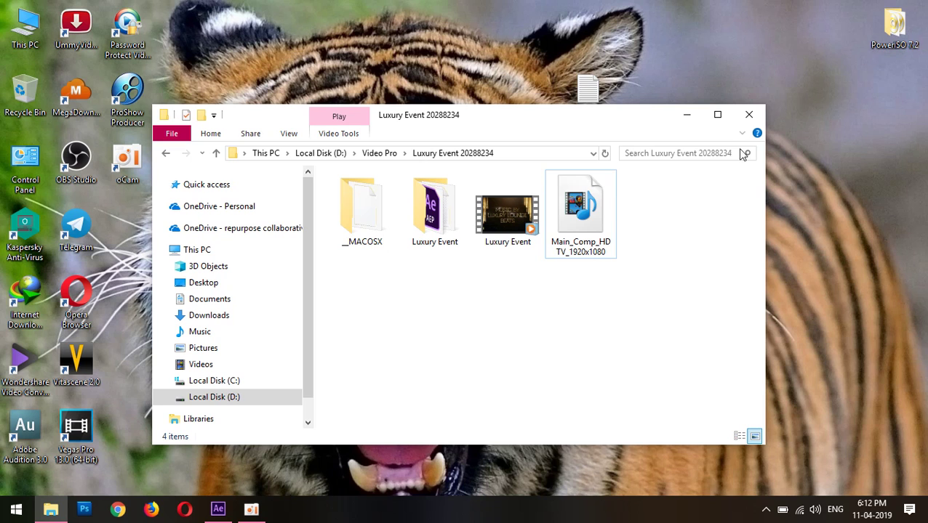
# Open the Main_Comp_HDTV_1920x1080 movie with QuickTime Player, restoring its file type associations and turning off further checks.
pyautogui.rightClick(555, 220)
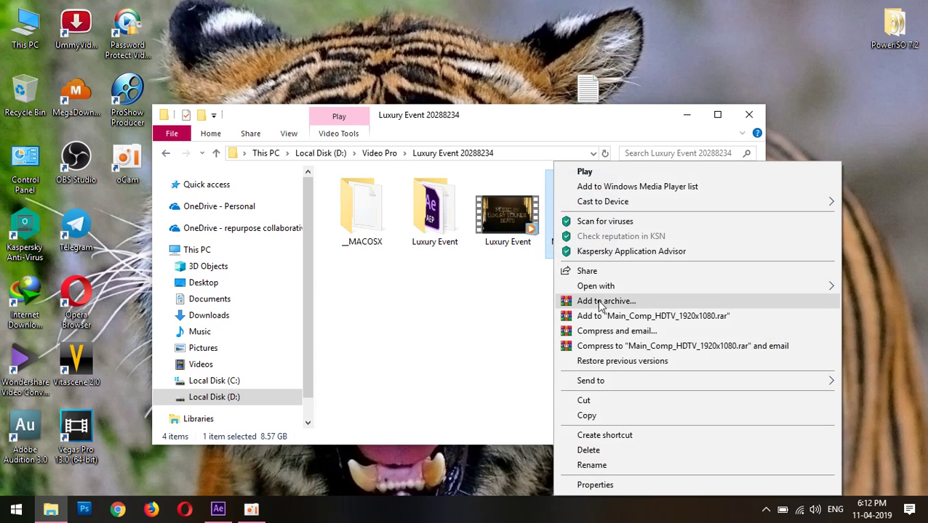
pyautogui.moveTo(596, 288)
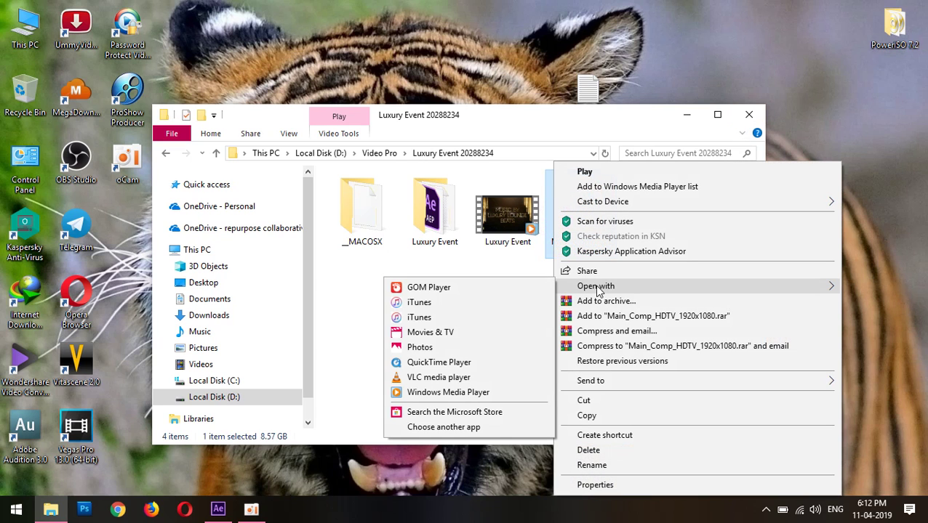
pyautogui.click(442, 363)
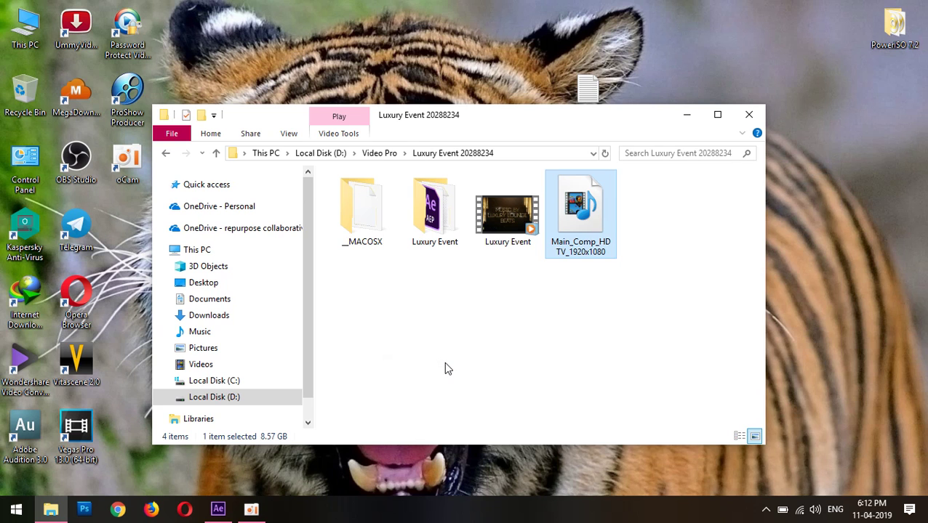
pyautogui.click(686, 114)
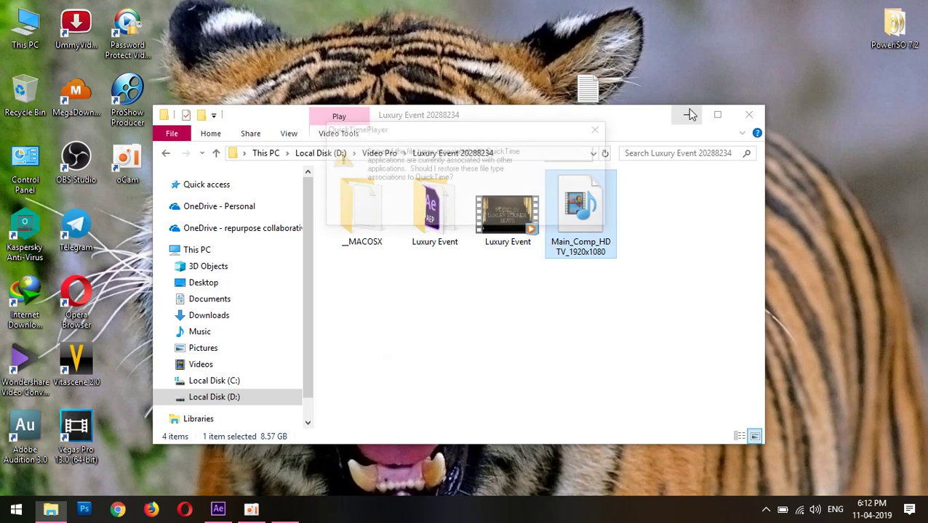
pyautogui.click(333, 206)
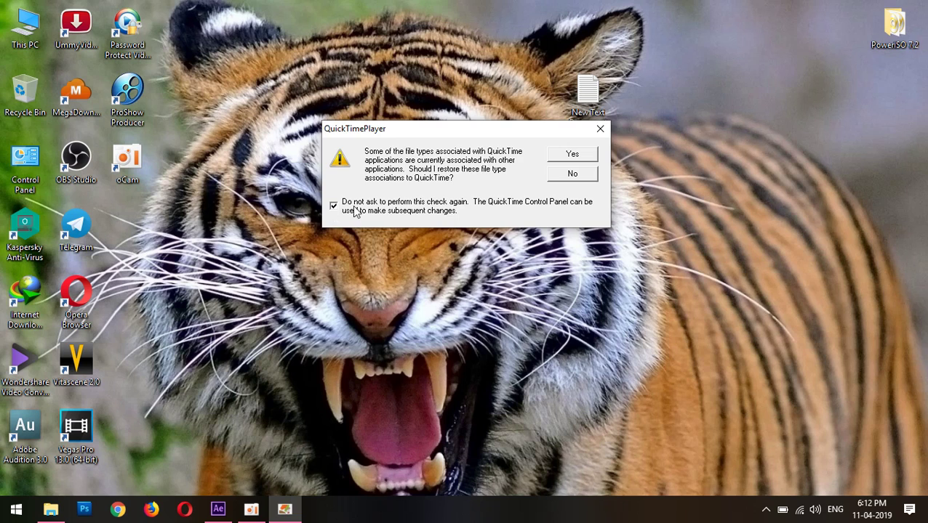
pyautogui.click(565, 154)
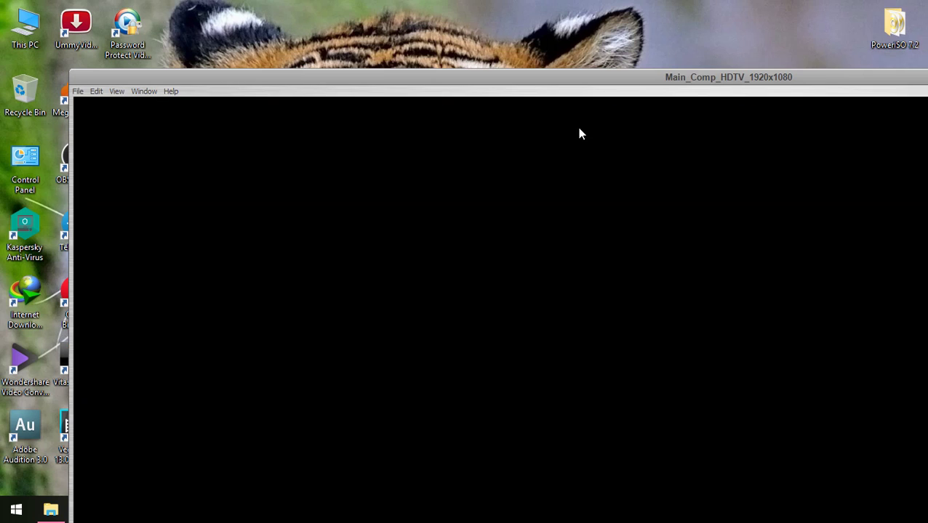
# Fit the QuickTime Player window on screen, play the rendered movie from the start and pause it at 00:00:30.
pyautogui.moveTo(660, 80); pyautogui.dragTo(557, 3)
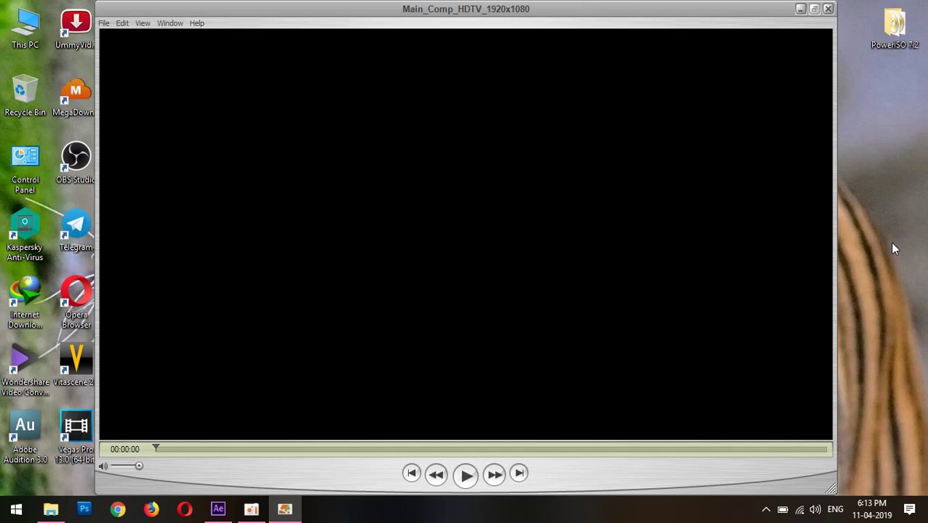
pyautogui.click(469, 480)
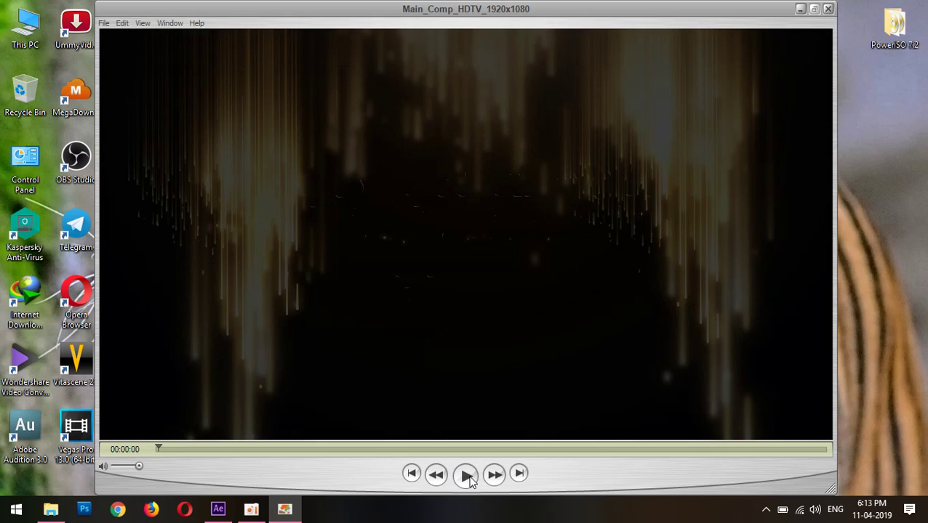
pyautogui.click(469, 480)
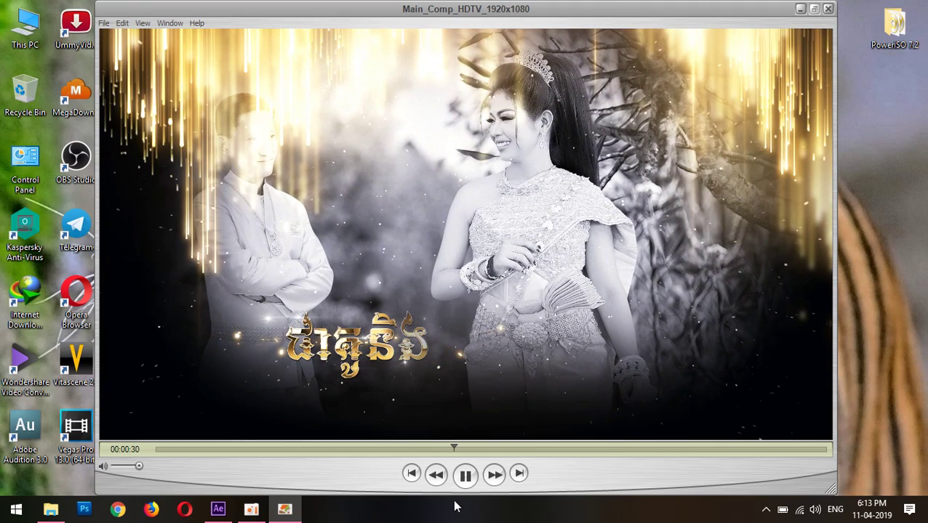
pyautogui.click(465, 476)
pyautogui.click(251, 510)
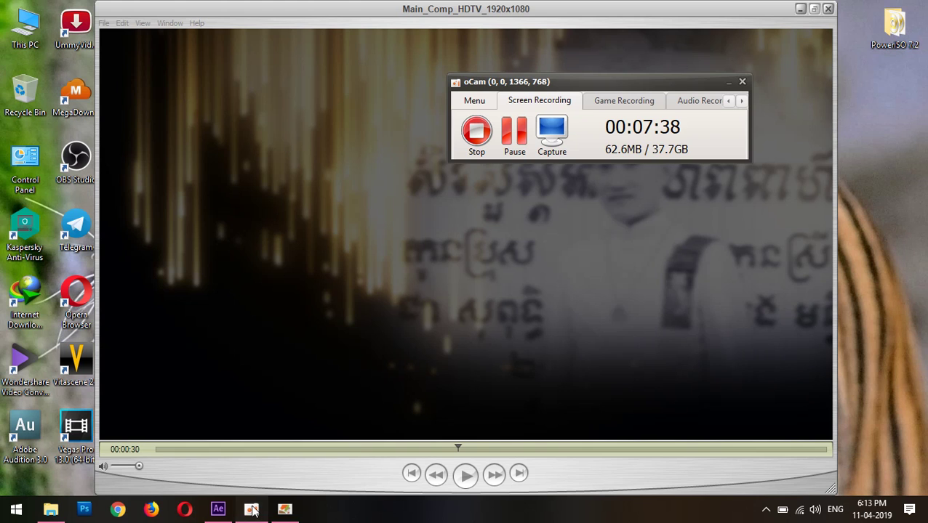
pyautogui.click(728, 82)
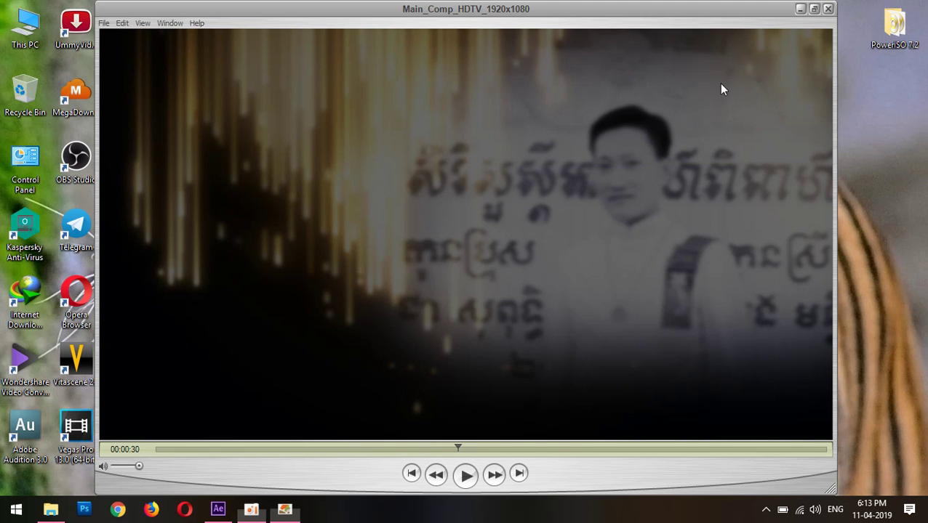
# Switch to After Effects and open the Segment_1 composition from the Main_Comp_HDTV_1920x1080 timeline.
pyautogui.click(218, 510)
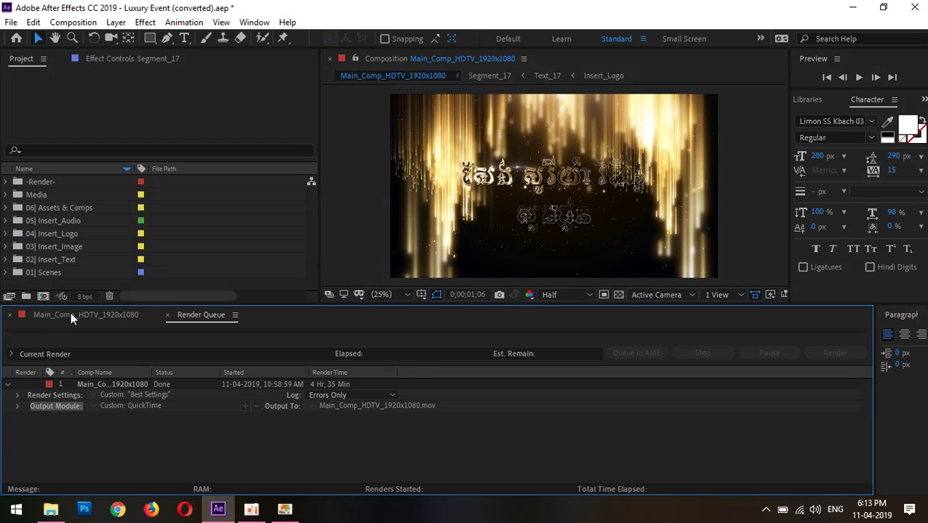
pyautogui.click(70, 315)
pyautogui.click(447, 467)
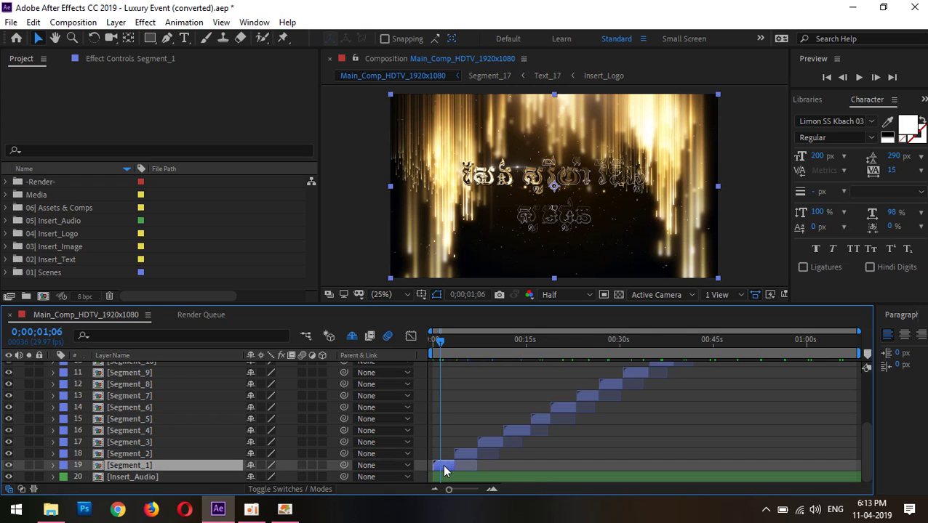
pyautogui.doubleClick(444, 470)
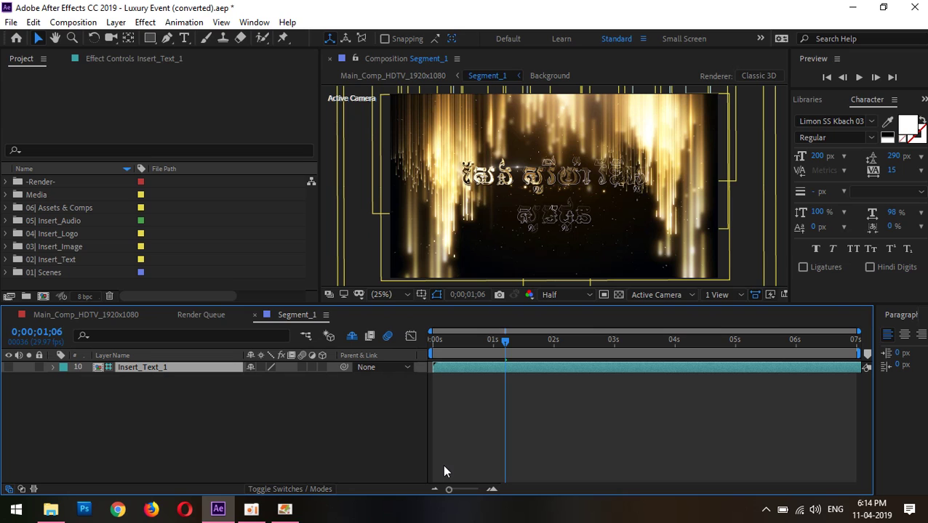
# Close the Segment_1 timeline and the Render Queue, and move the main composition's playhead to 0;00;16;16.
pyautogui.click(256, 315)
pyautogui.click(169, 315)
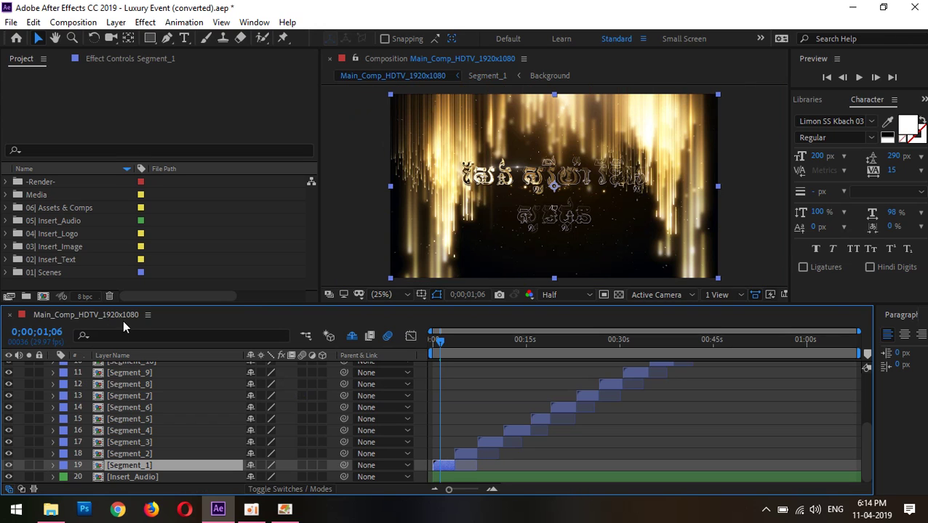
pyautogui.click(537, 353)
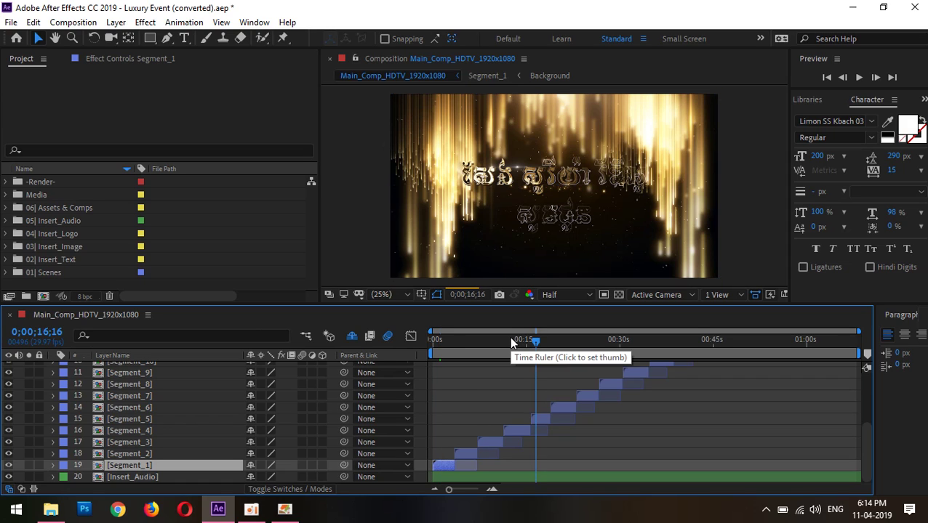
# Open the Segment_5 composition from the main timeline and expand the properties of its Image_Placeholder_1 layer.
pyautogui.click(539, 419)
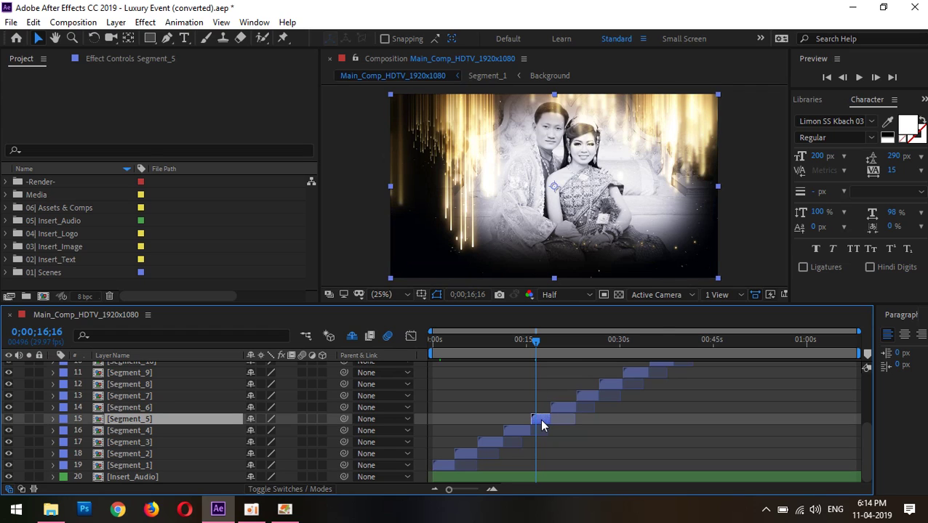
pyautogui.doubleClick(540, 418)
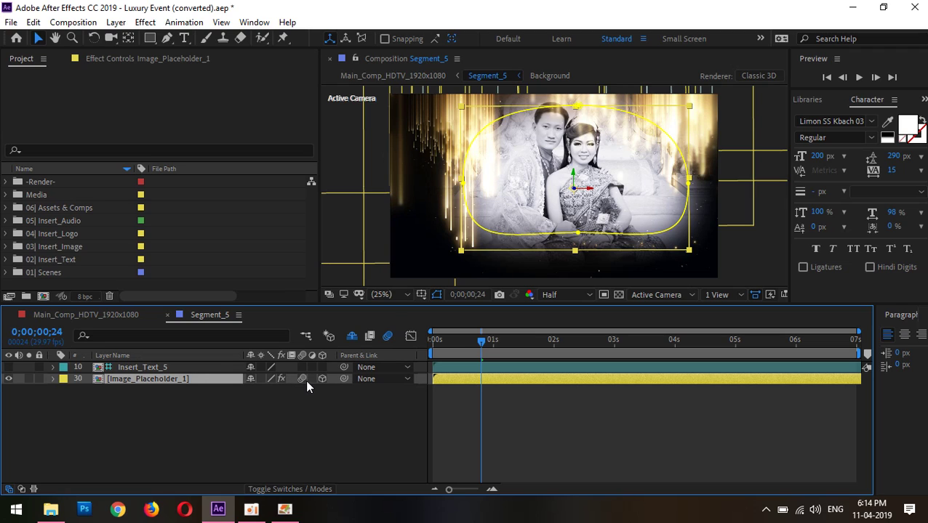
pyautogui.click(53, 378)
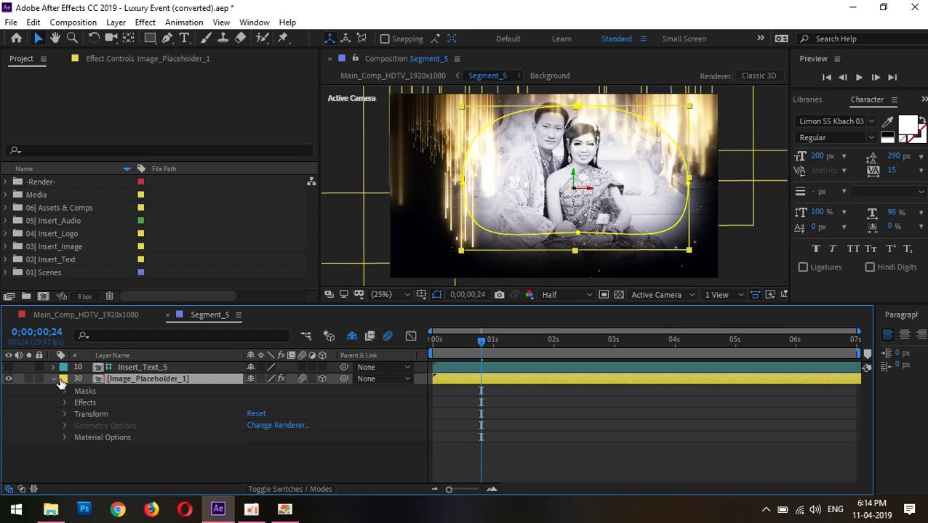
# Open the Image_Placeholder_1 composition, check the layer switches of the DSC_9258.JPG photo, and close its timeline.
pyautogui.doubleClick(133, 378)
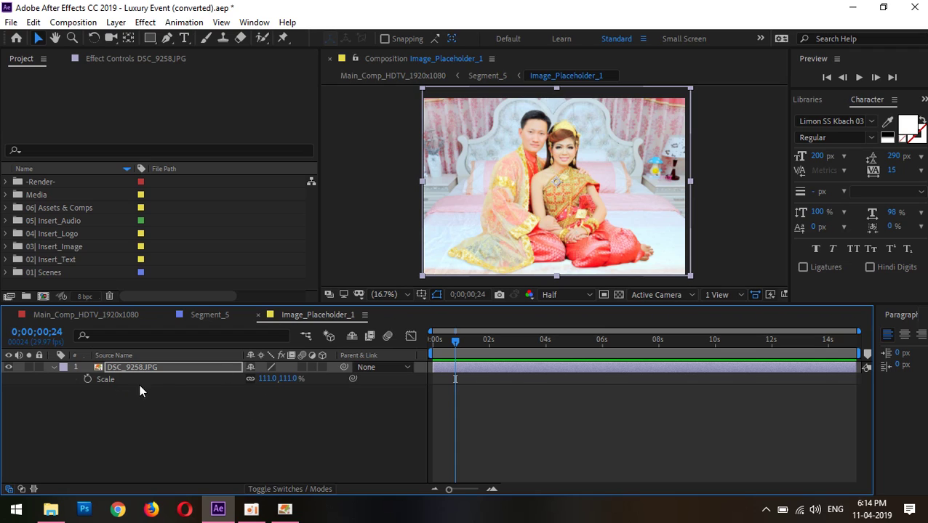
pyautogui.click(302, 366)
pyautogui.click(311, 367)
pyautogui.click(313, 366)
pyautogui.click(323, 366)
pyautogui.click(323, 367)
pyautogui.click(258, 315)
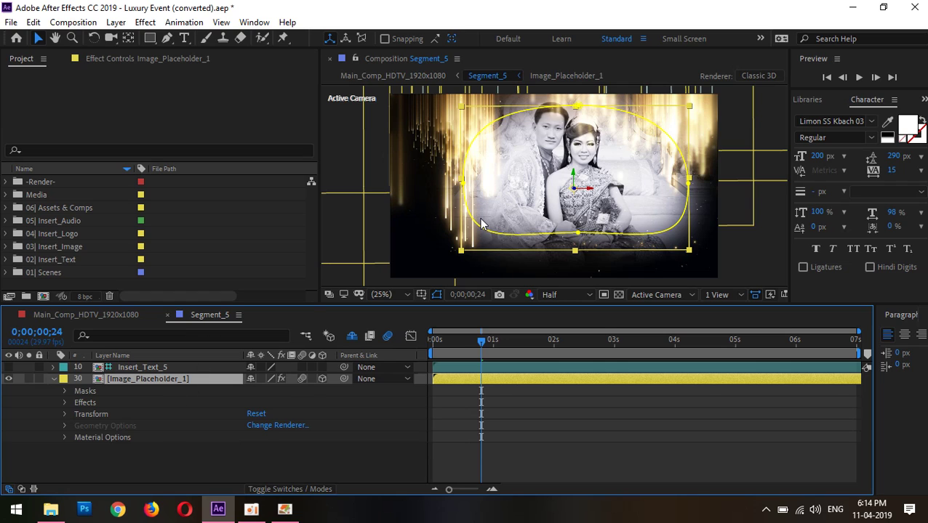
# Show the effects of Image_Placeholder_1 in Segment_5 and turn off its Tritone effect, comparing the image with and without it.
pyautogui.click(147, 61)
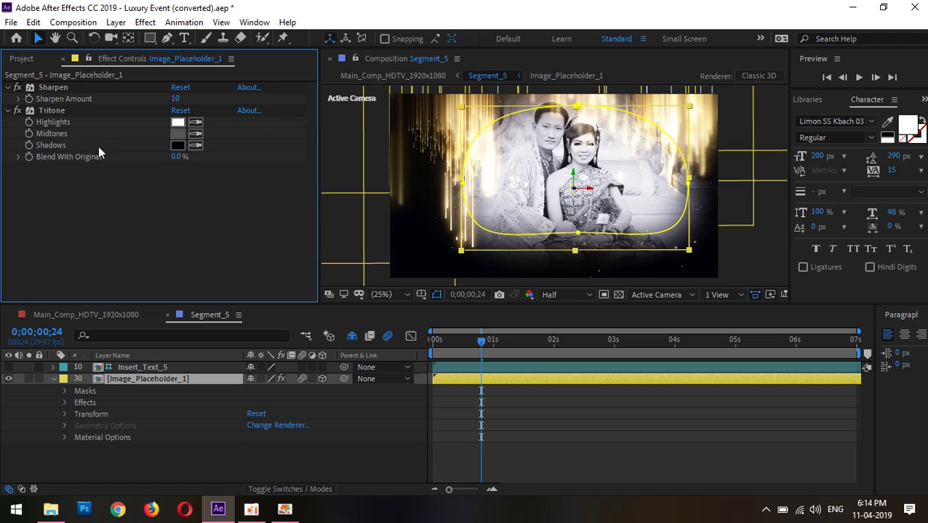
pyautogui.click(42, 109)
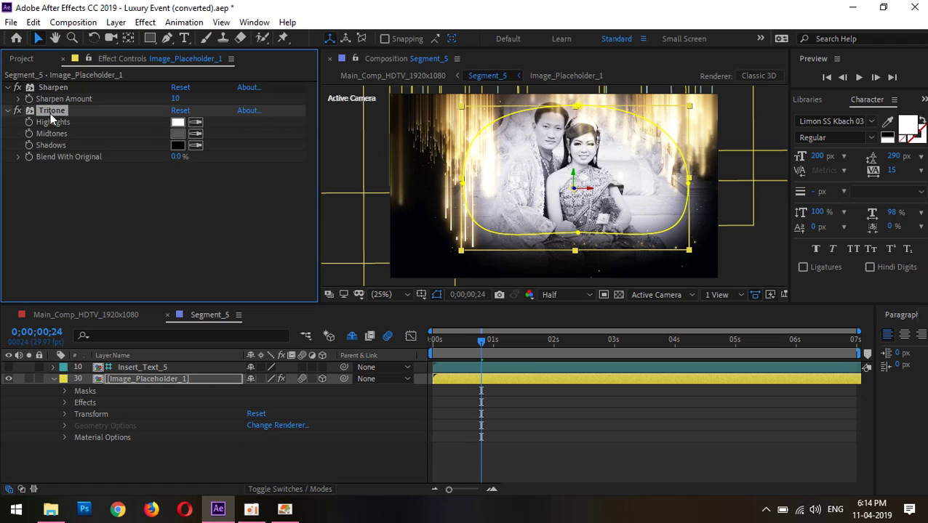
pyautogui.click(16, 110)
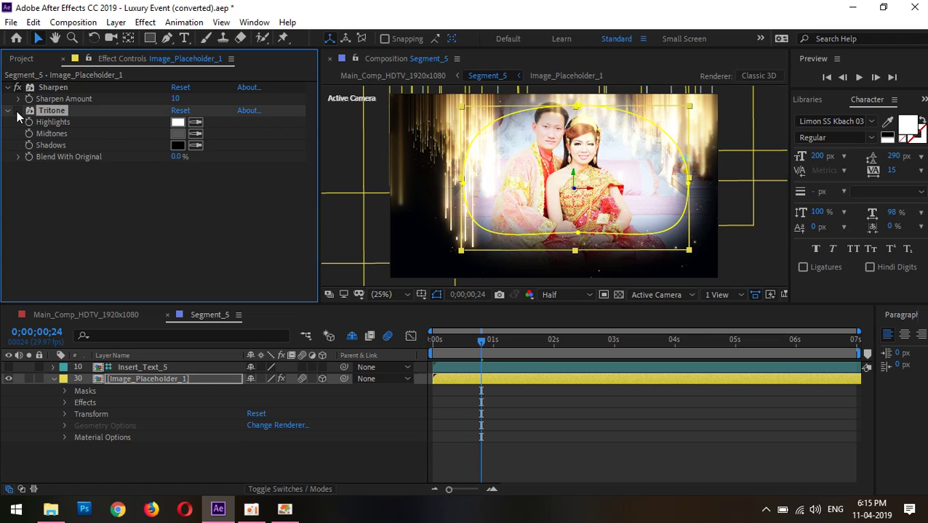
pyautogui.click(17, 112)
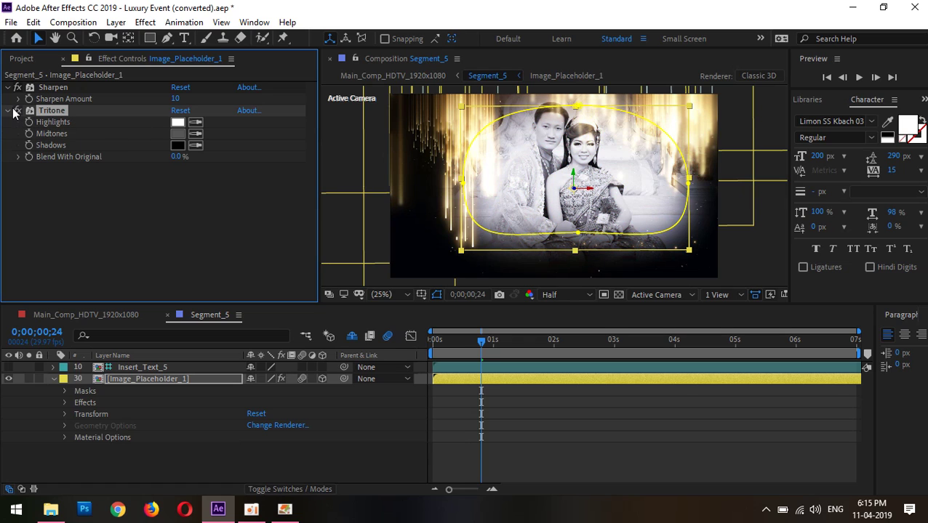
pyautogui.click(16, 110)
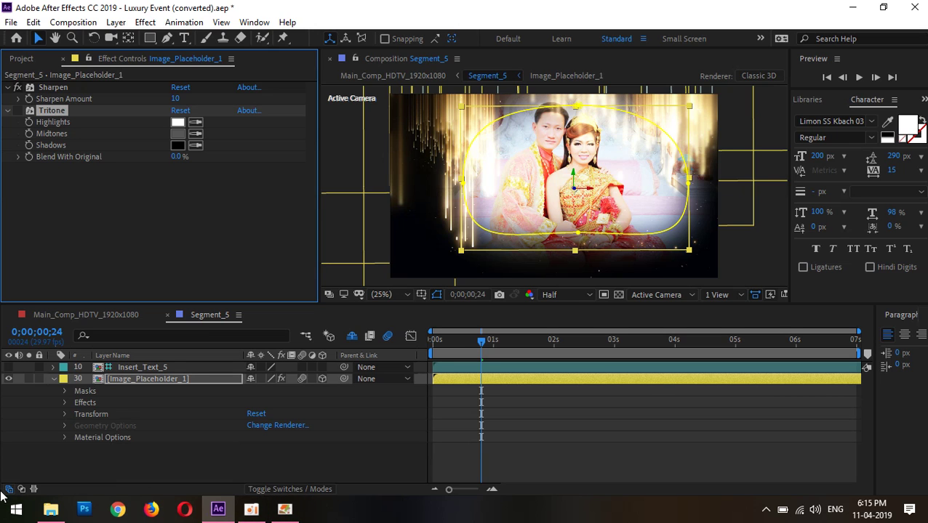
# Launch Snip & Sketch through Snipping Tool, close Snipping Tool, and capture a rectangular snip of the After Effects window.
pyautogui.click(16, 509)
pyautogui.write('sn')
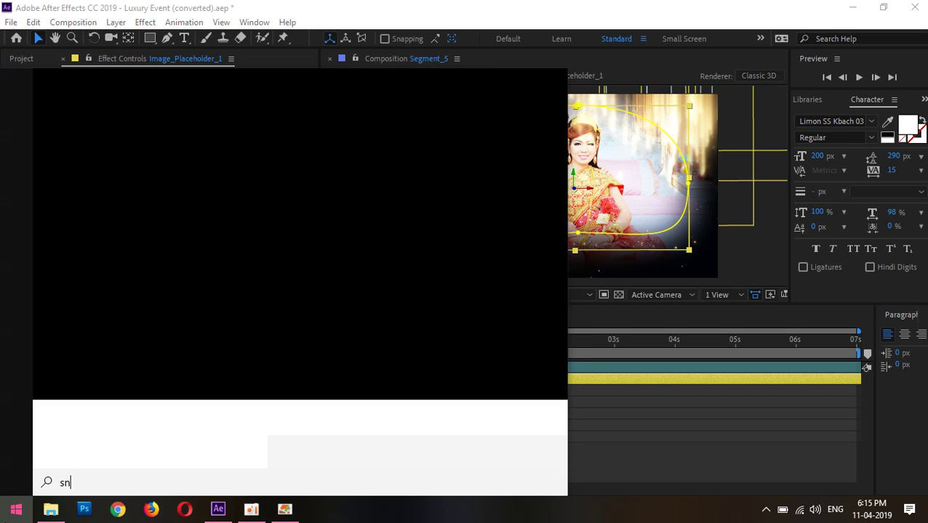
pyautogui.press('Return')
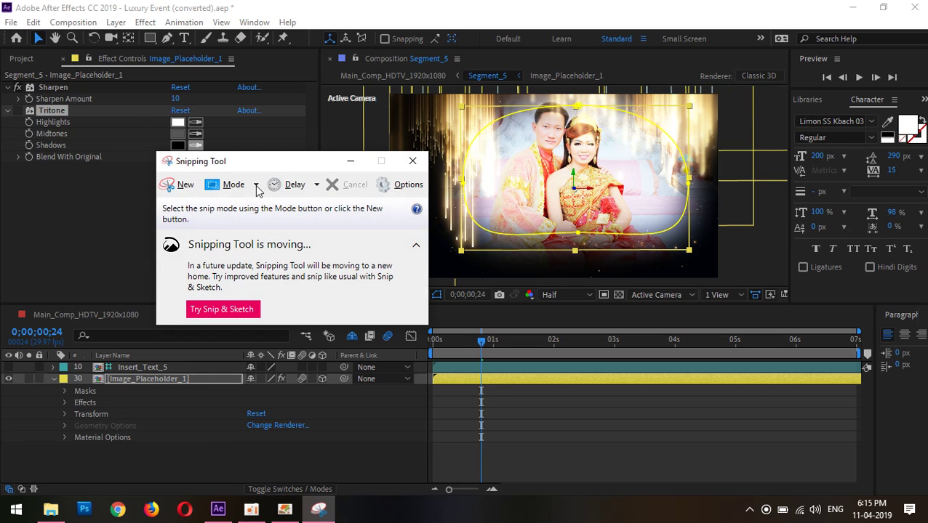
pyautogui.click(251, 316)
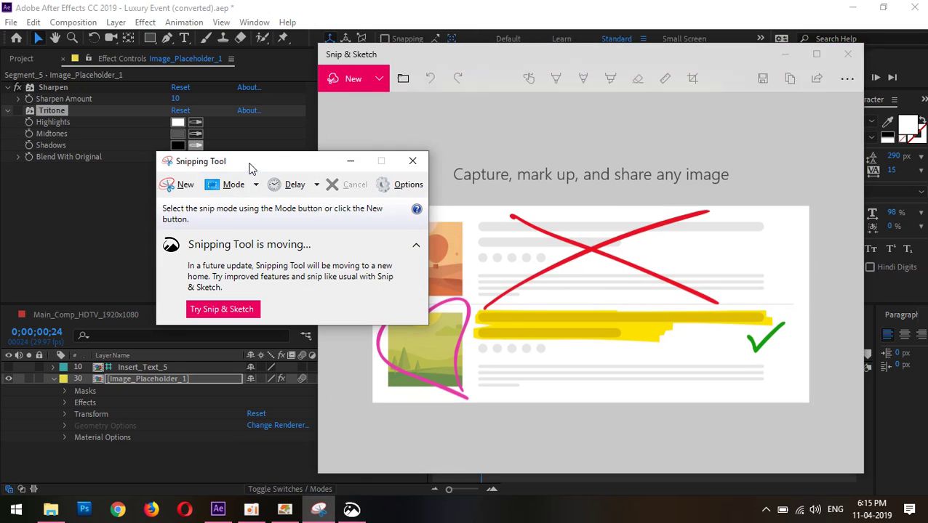
pyautogui.click(412, 160)
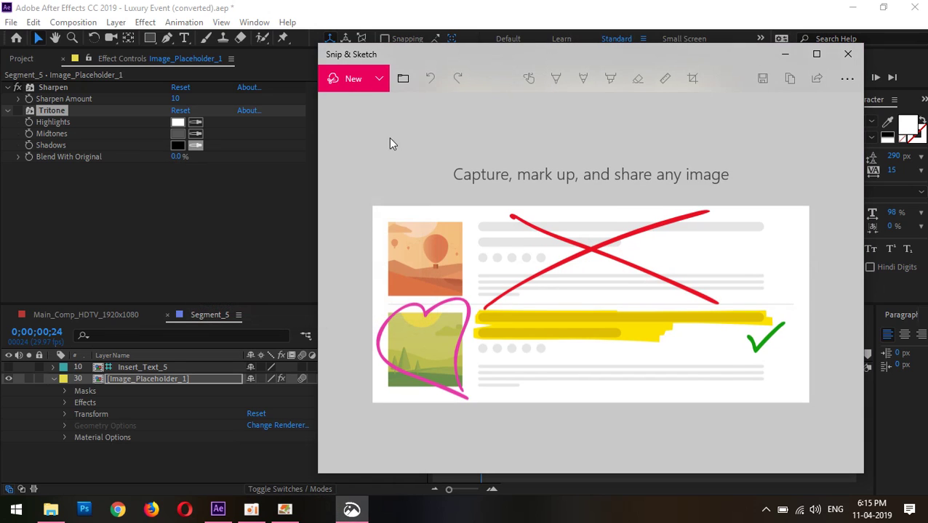
pyautogui.click(349, 82)
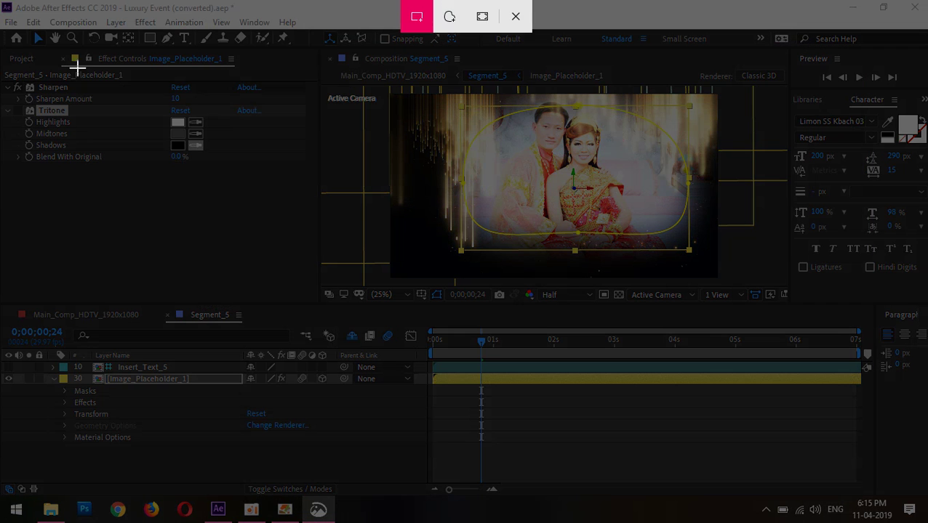
pyautogui.moveTo(1, 2); pyautogui.dragTo(924, 502)
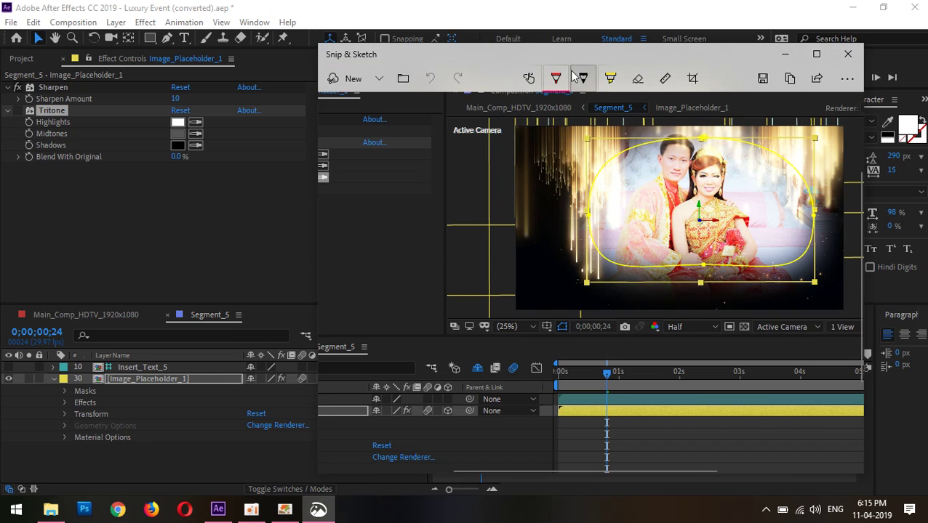
# Maximize the snip, circle the Tritone effect's switch and draw a tick on the photo in red pen, and close Snip & Sketch.
pyautogui.moveTo(560, 62); pyautogui.dragTo(476, 4)
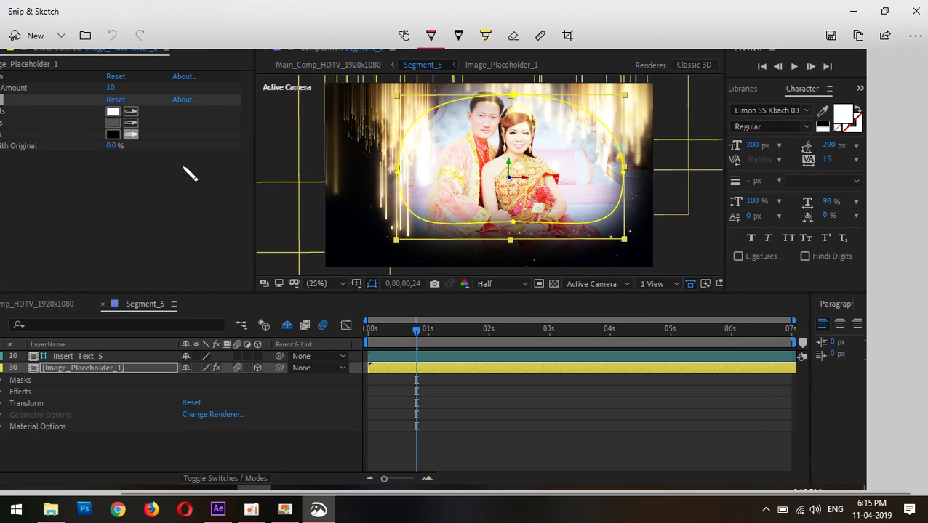
pyautogui.scroll(-2, 853, 412)
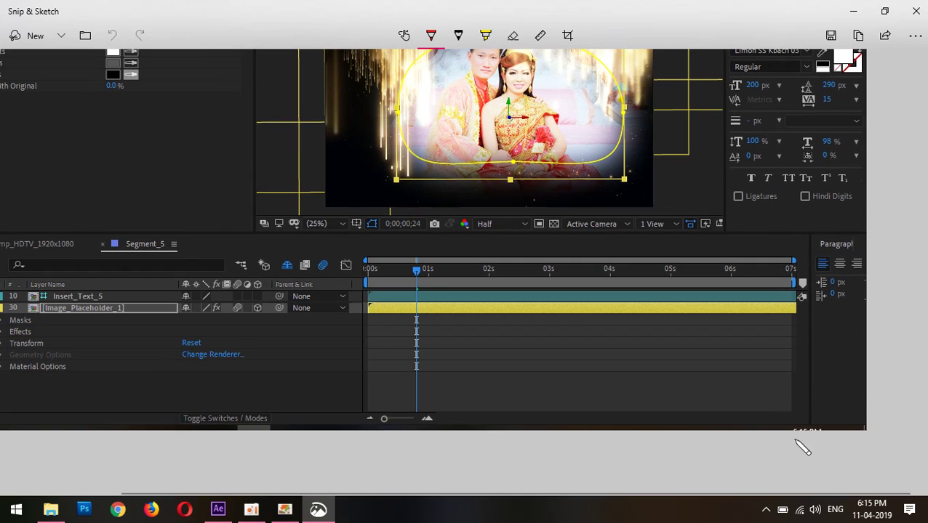
pyautogui.hscroll(-4, 667, 491)
pyautogui.scroll(6, 373, 296)
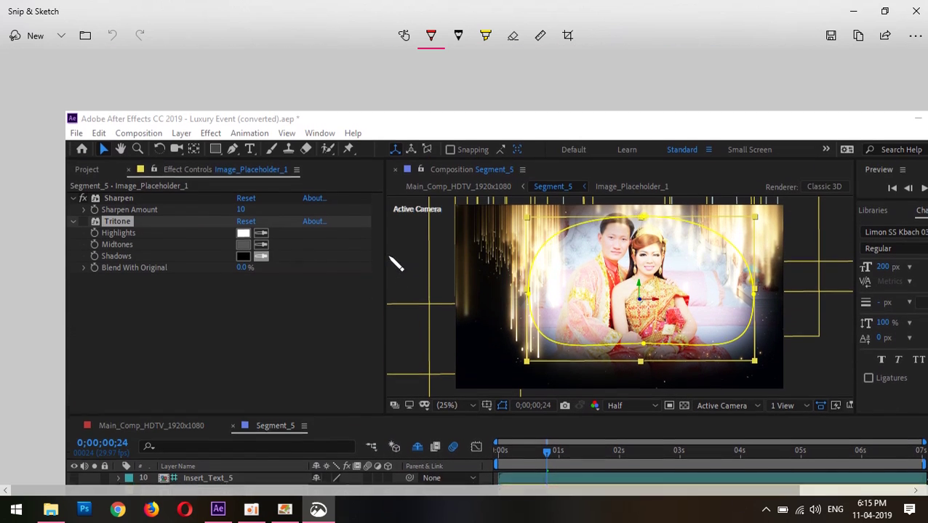
pyautogui.moveTo(86, 234)
pyautogui.mouseDown()
pyautogui.moveTo(99, 231)
pyautogui.moveTo(89, 217)
pyautogui.moveTo(72, 221)
pyautogui.moveTo(83, 239)
pyautogui.mouseUp()
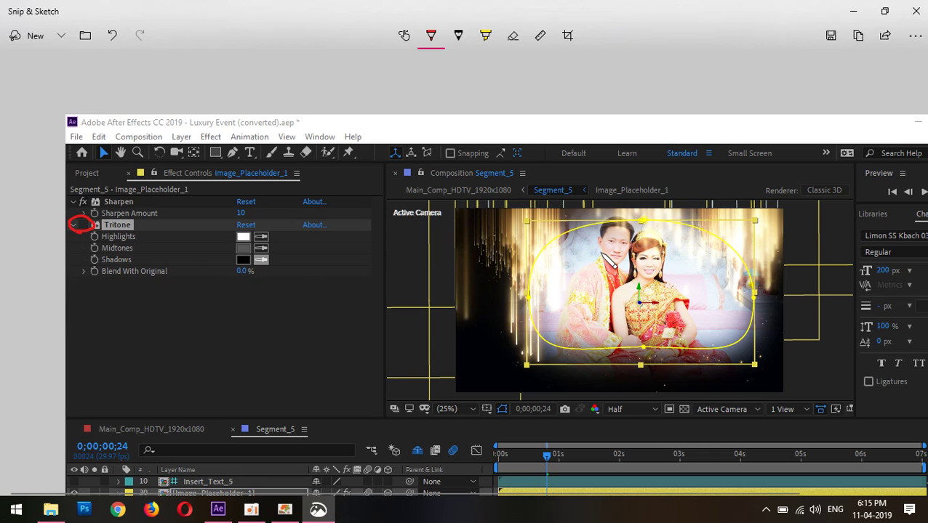
pyautogui.moveTo(701, 270)
pyautogui.mouseDown()
pyautogui.moveTo(743, 269)
pyautogui.moveTo(771, 246)
pyautogui.mouseUp()
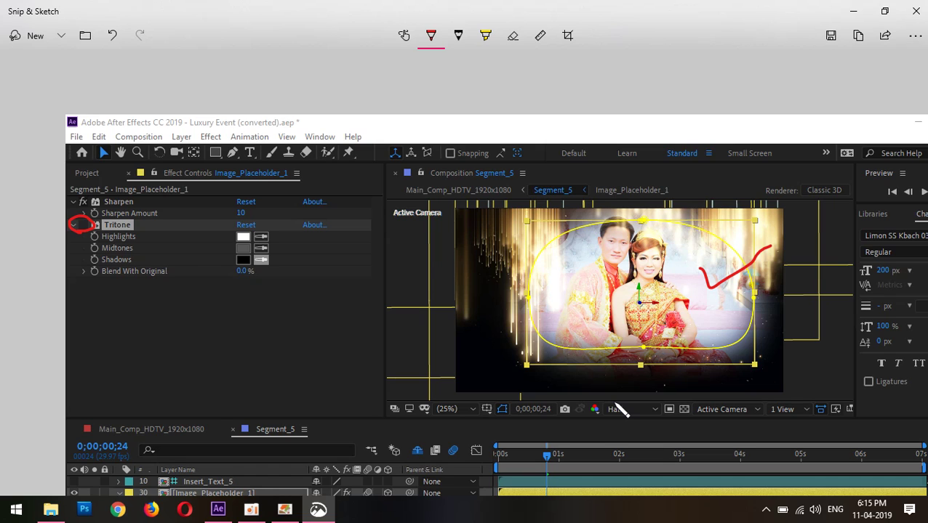
pyautogui.moveTo(454, 134); pyautogui.dragTo(374, 104)
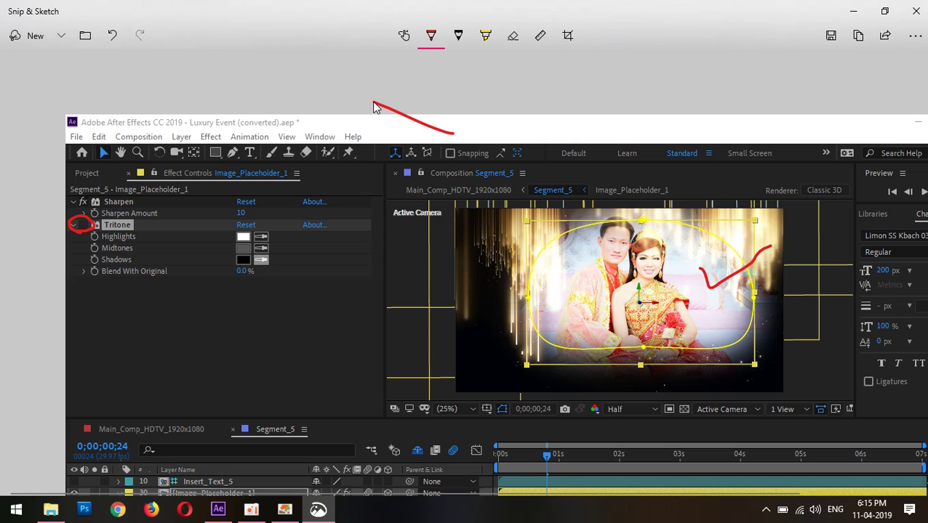
pyautogui.click(918, 11)
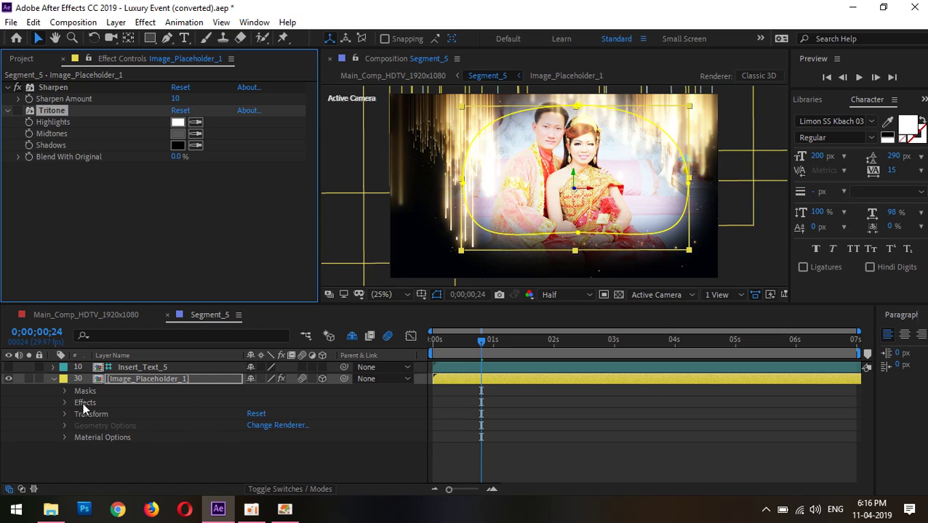
# Close the Segment_5 timeline and open the Segment_6 composition from the main timeline with the playhead at 0;00;20;24.
pyautogui.click(167, 317)
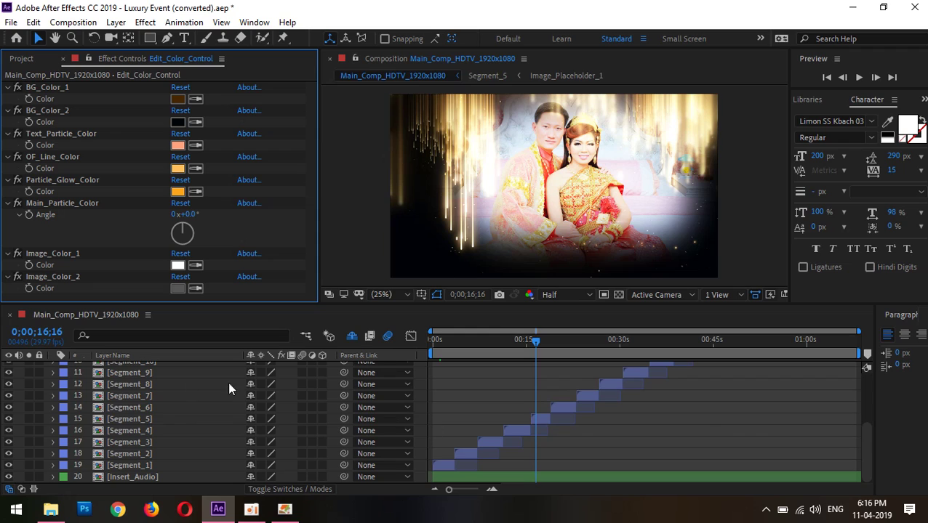
pyautogui.click(562, 341)
pyautogui.click(562, 410)
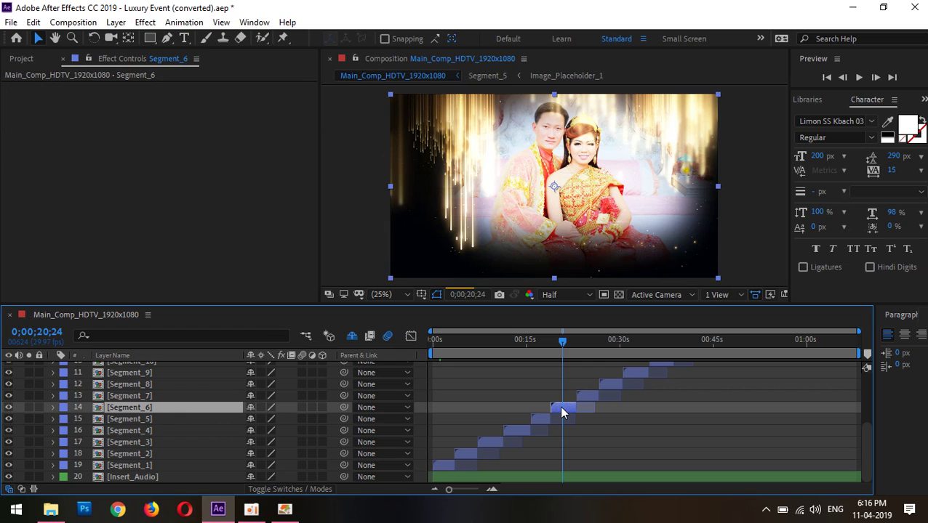
pyautogui.doubleClick(561, 409)
# Check the Pic_N (18).JPG layer in Image_Placeholder_2 for effects, then close the Effect Controls panel and that composition's timeline.
pyautogui.doubleClick(133, 380)
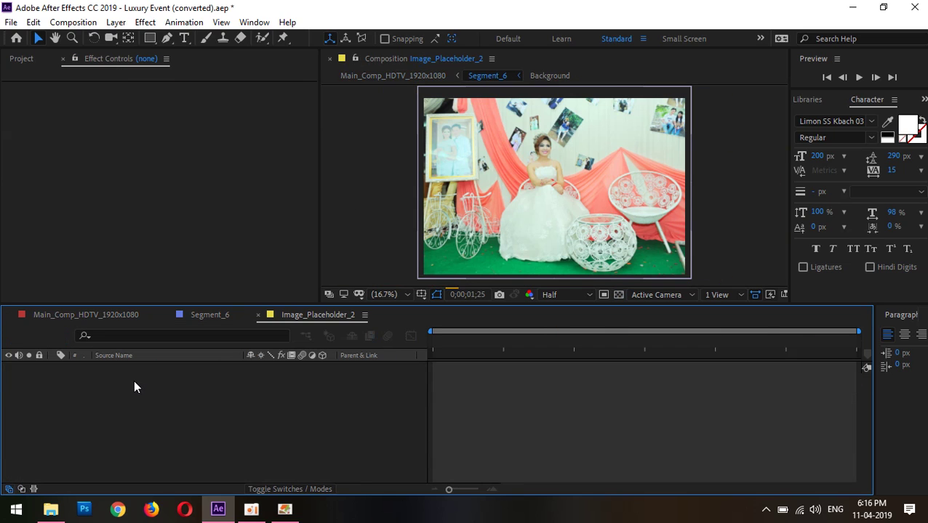
pyautogui.click(134, 368)
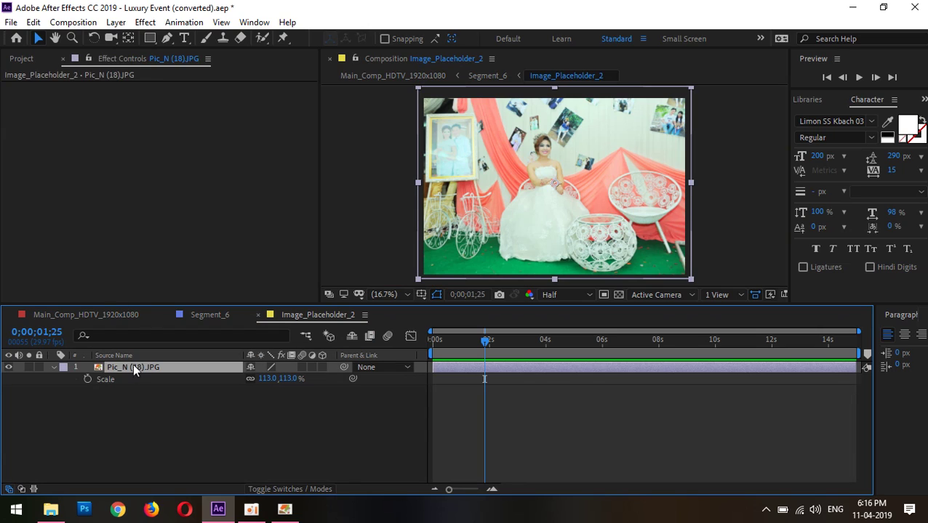
pyautogui.click(136, 59)
pyautogui.click(29, 61)
pyautogui.click(101, 59)
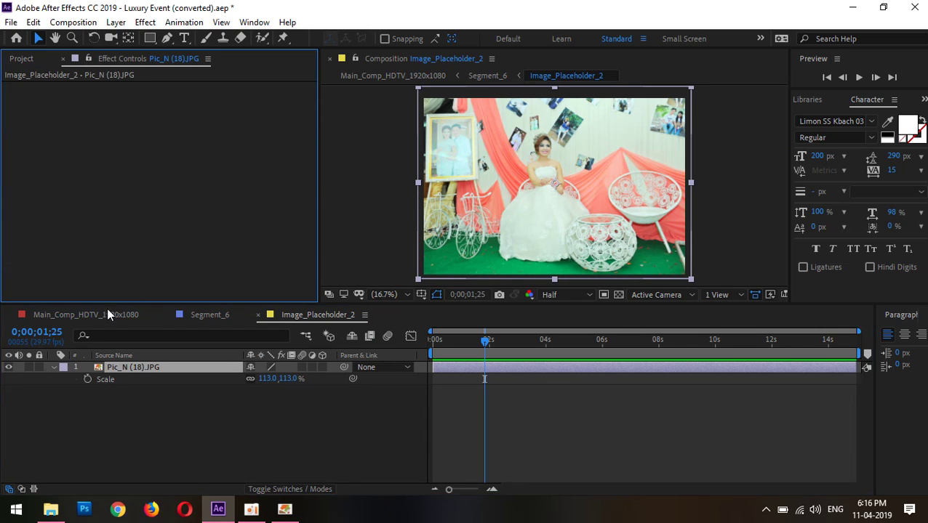
pyautogui.click(65, 60)
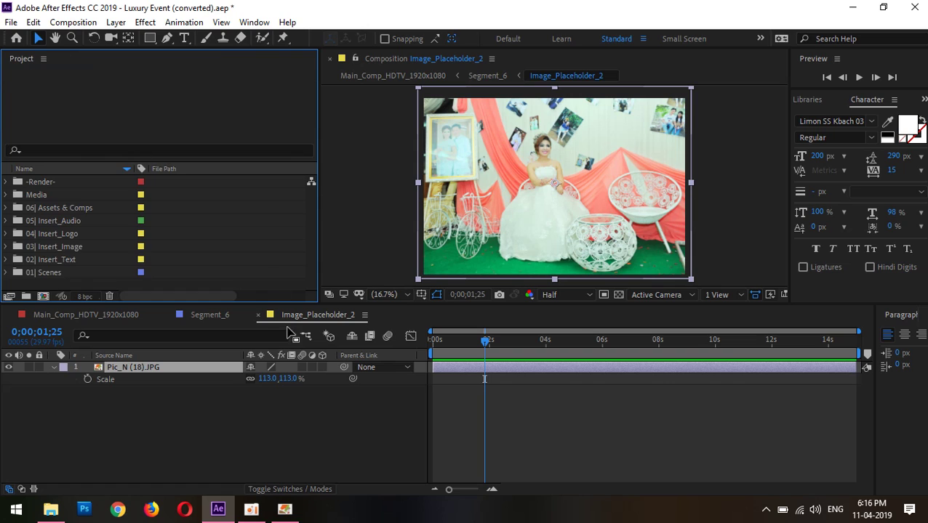
pyautogui.click(258, 315)
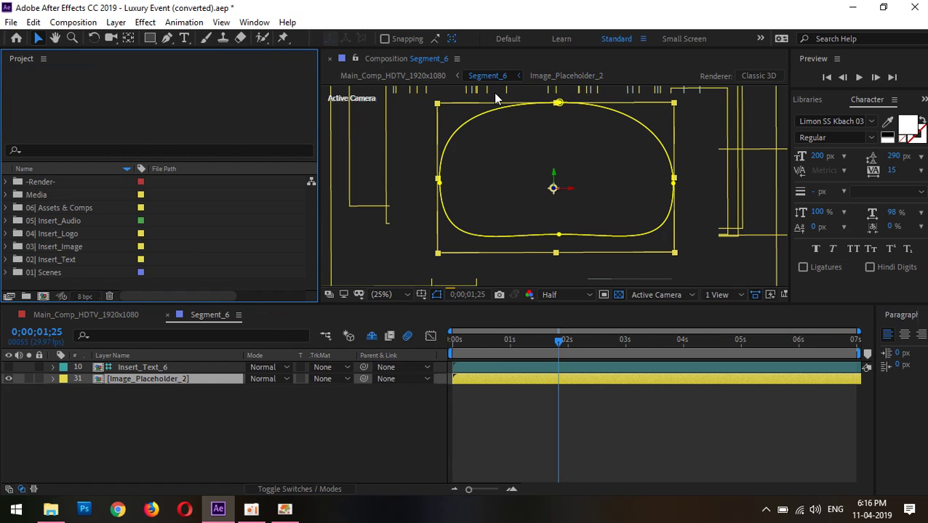
# Show the Effects & Presets panel and bring the neighbouring Libraries panel to the front.
pyautogui.click(256, 24)
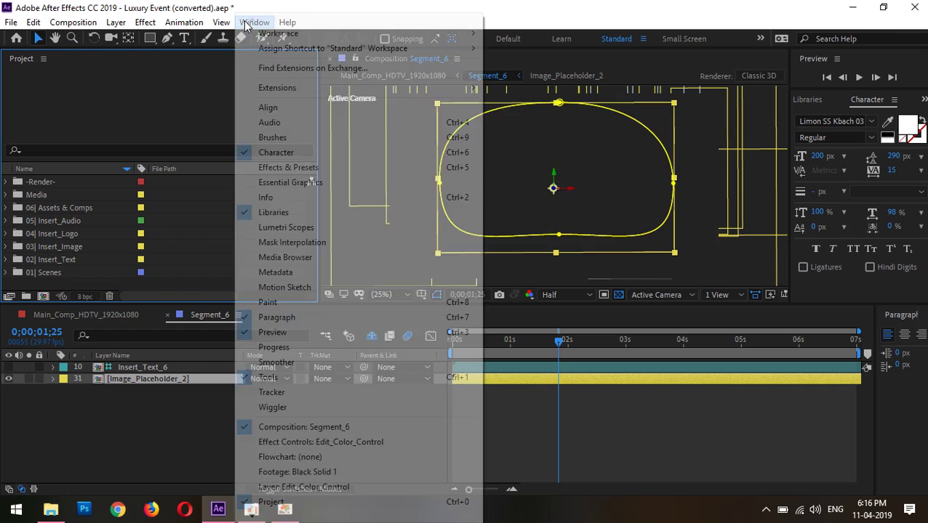
pyautogui.click(254, 167)
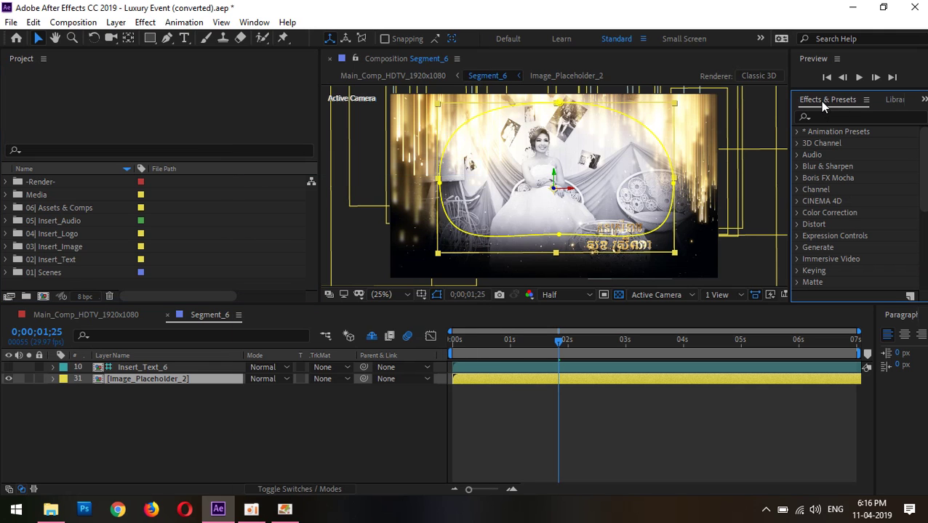
pyautogui.click(893, 100)
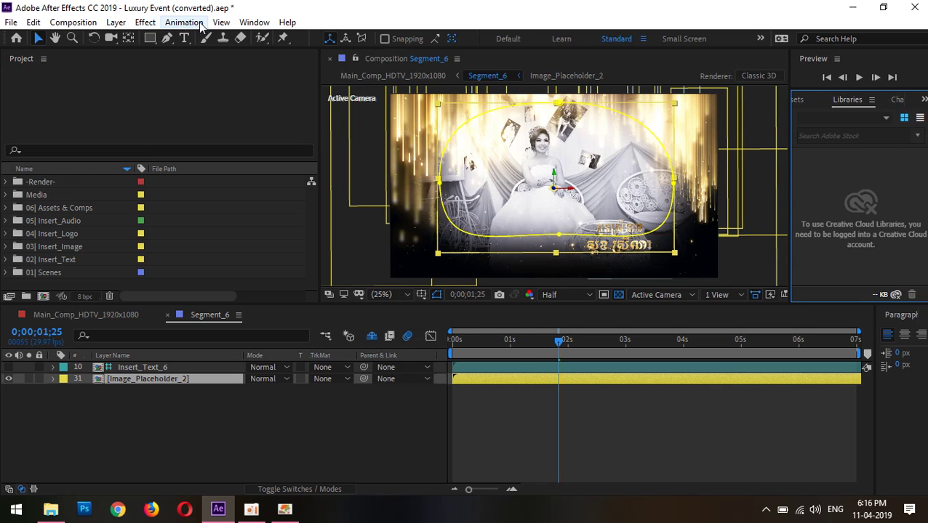
# Reopen the Effect Controls panel for Edit_Color_Control and bring the Project panel back to the front.
pyautogui.click(254, 23)
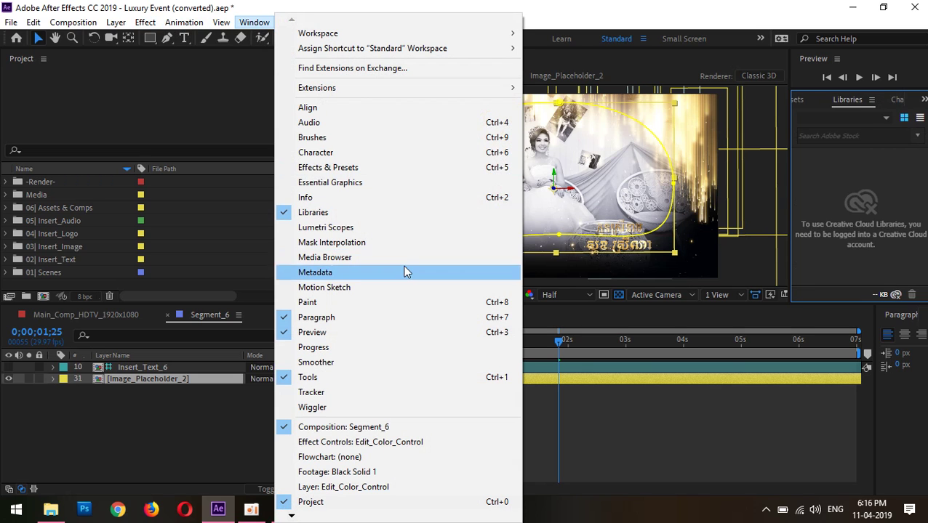
pyautogui.click(338, 444)
pyautogui.click(29, 60)
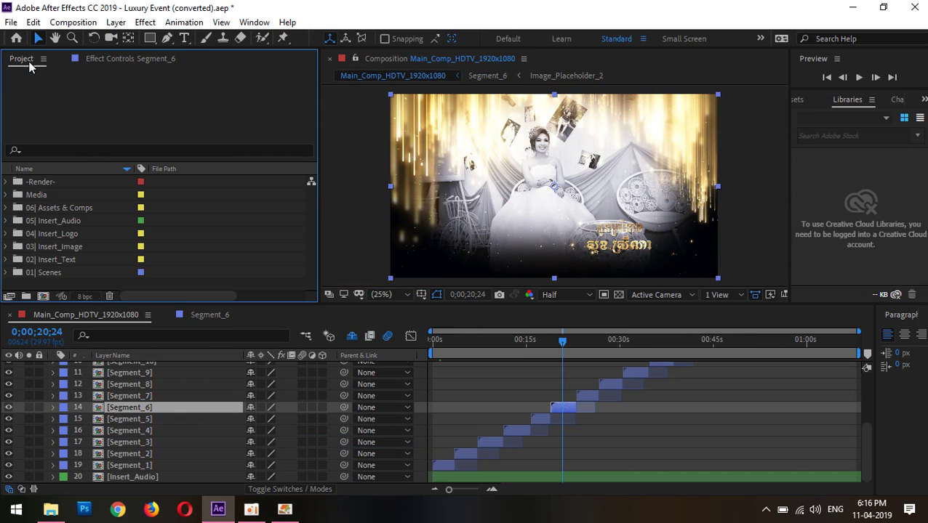
# Open the Segment_6 composition, turn off the Tritone effect on Image_Placeholder_2, and close the Segment_6 timeline.
pyautogui.click(558, 407)
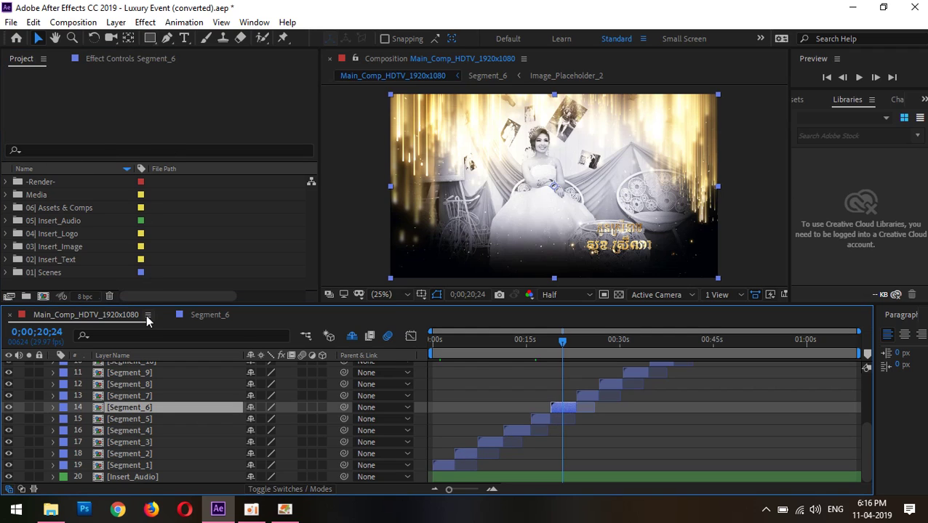
pyautogui.click(107, 61)
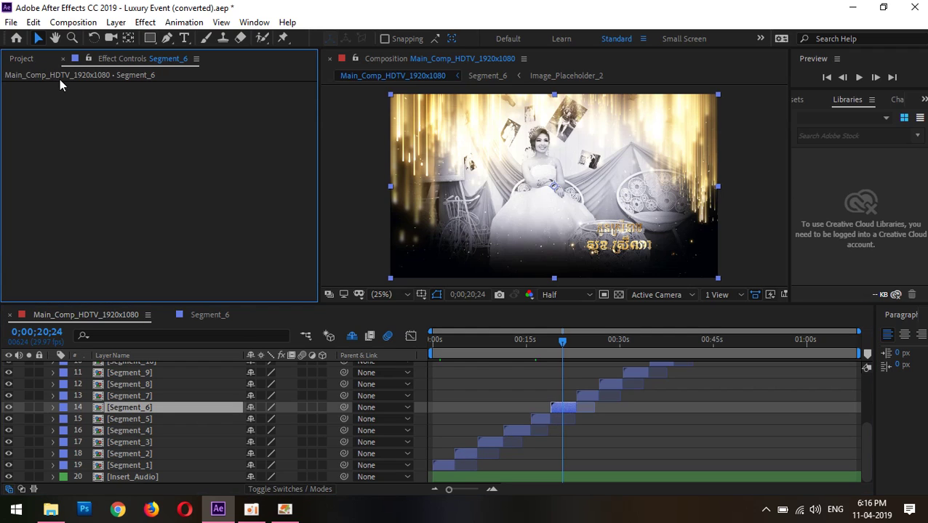
pyautogui.doubleClick(117, 405)
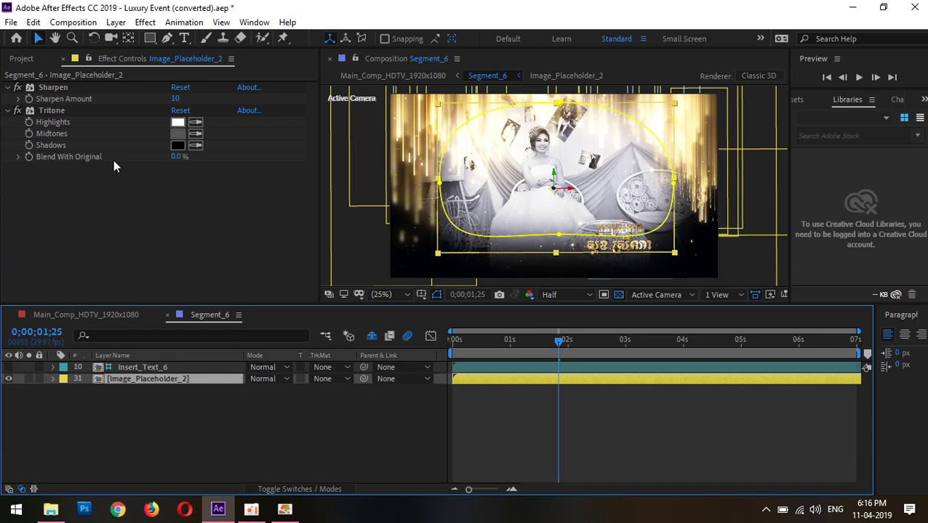
pyautogui.click(18, 111)
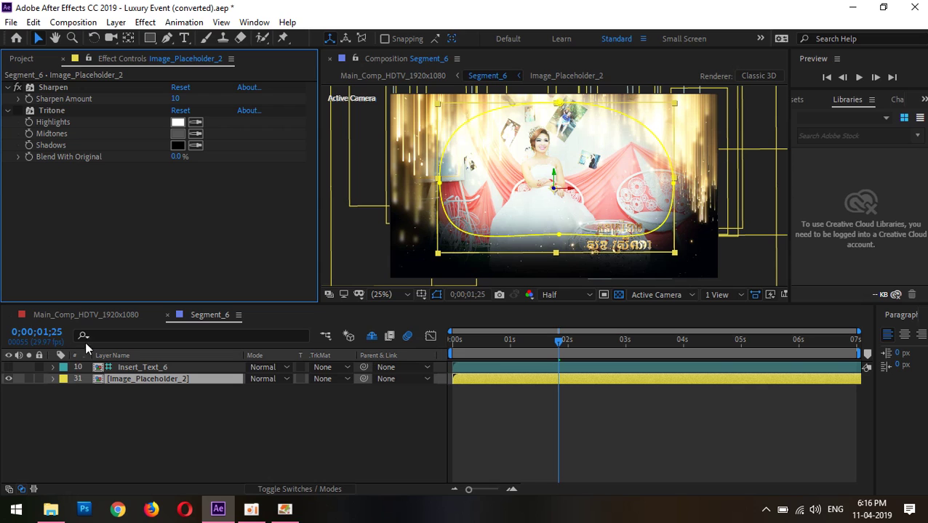
pyautogui.click(168, 318)
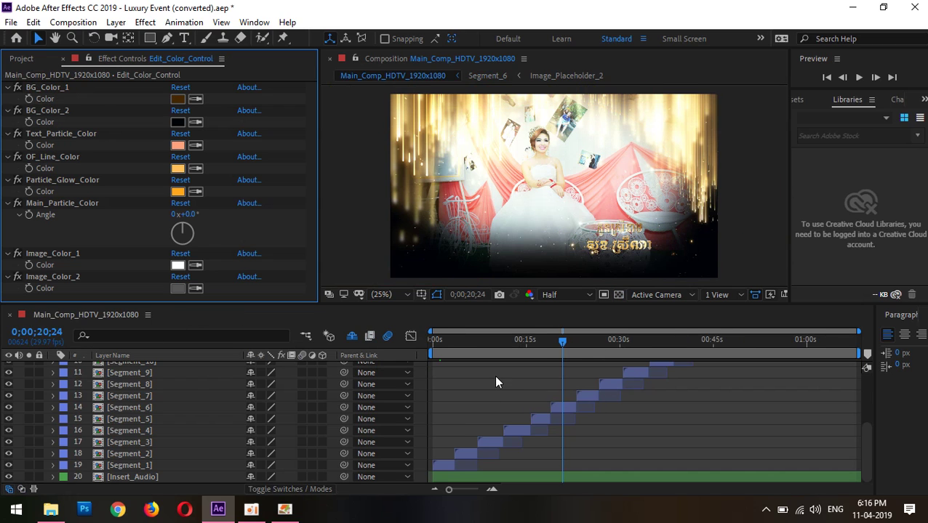
# Review the earlier segments in the main composition by moving the playhead to 0;00;06;01 and 0;00;10;06.
pyautogui.click(487, 355)
pyautogui.click(472, 355)
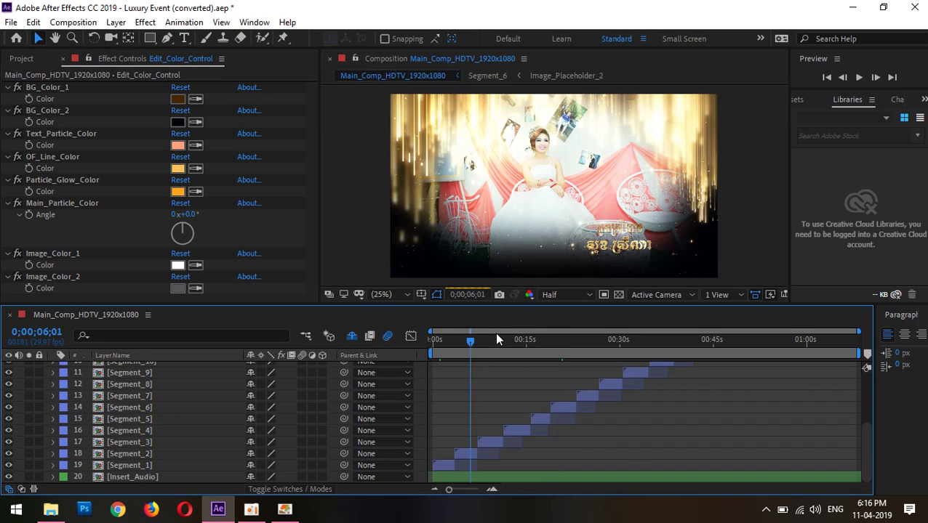
pyautogui.click(497, 342)
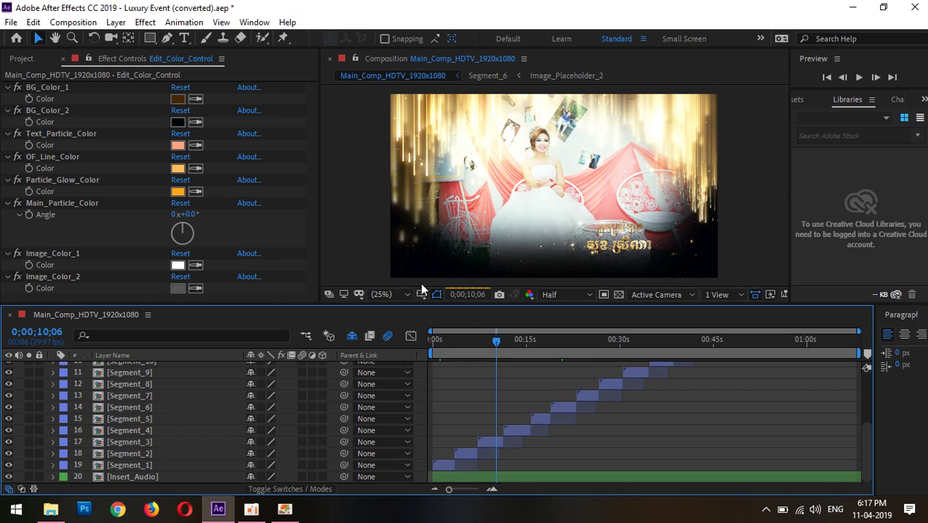
# In the Memory preferences, set the RAM reserved for other applications to 1.5 GB, closing the open Main_Comp_HDTV_1920x1080 video player window.
pyautogui.click(33, 22)
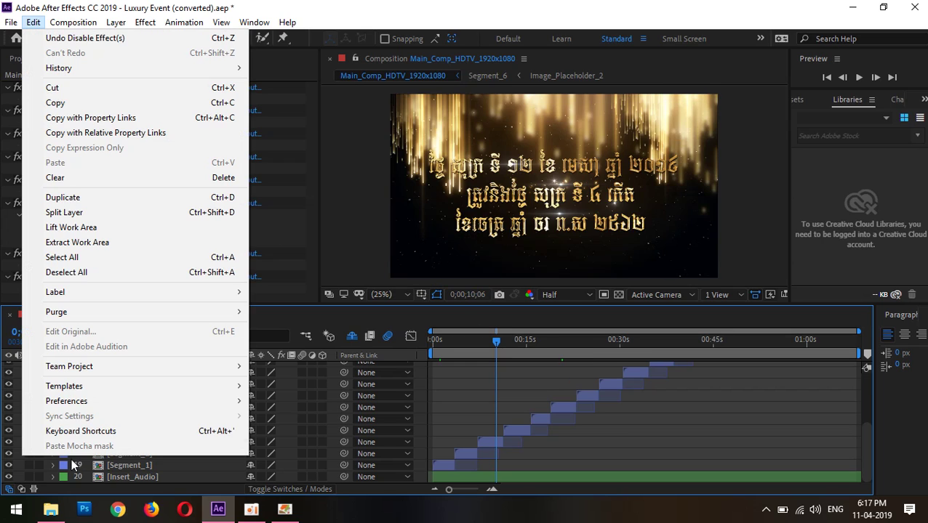
pyautogui.moveTo(66, 401)
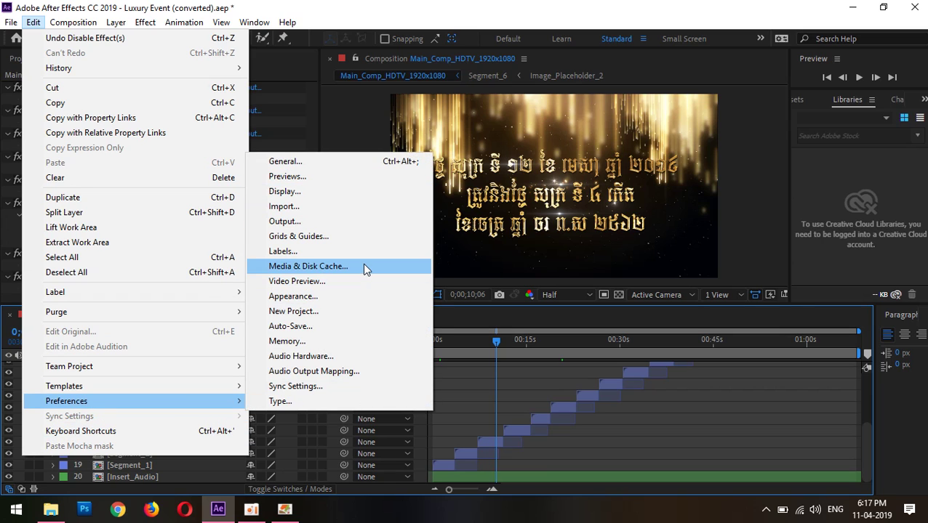
pyautogui.click(320, 342)
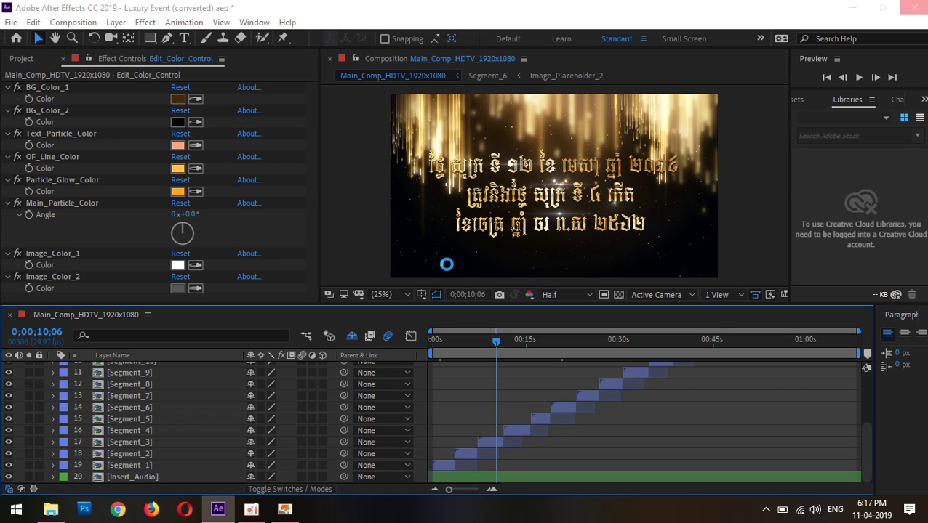
pyautogui.click(284, 509)
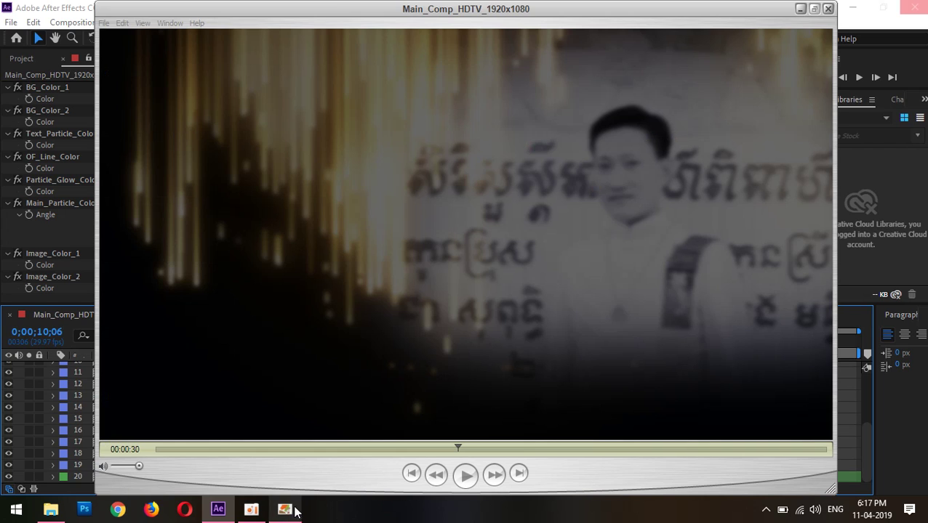
pyautogui.click(827, 11)
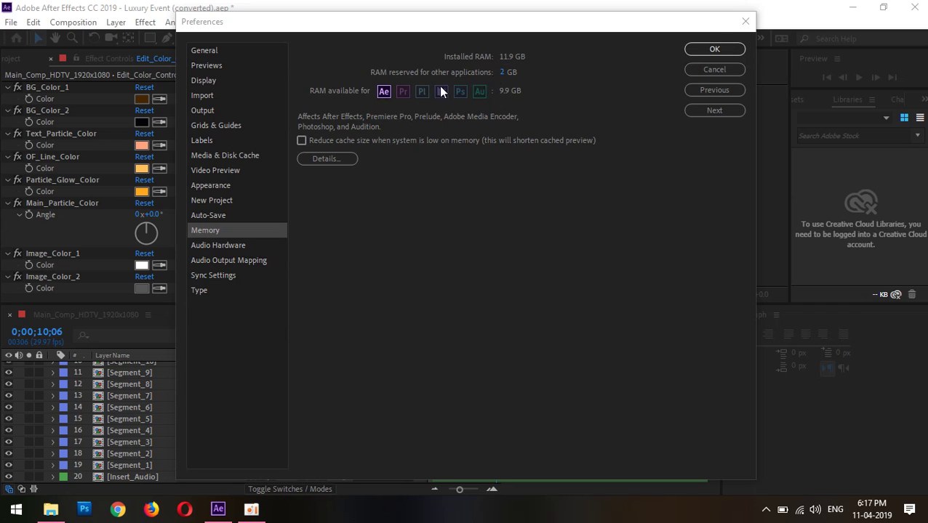
pyautogui.moveTo(504, 76); pyautogui.dragTo(475, 75)
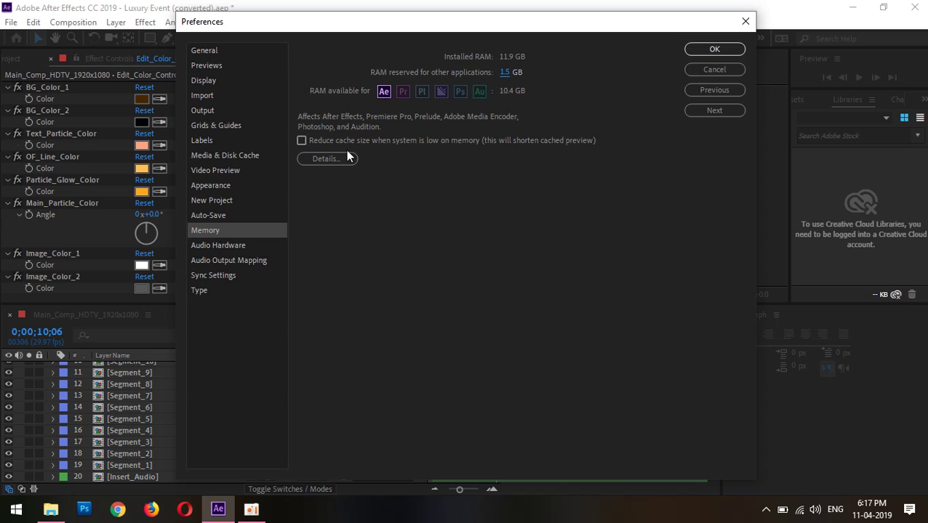
pyautogui.click(714, 50)
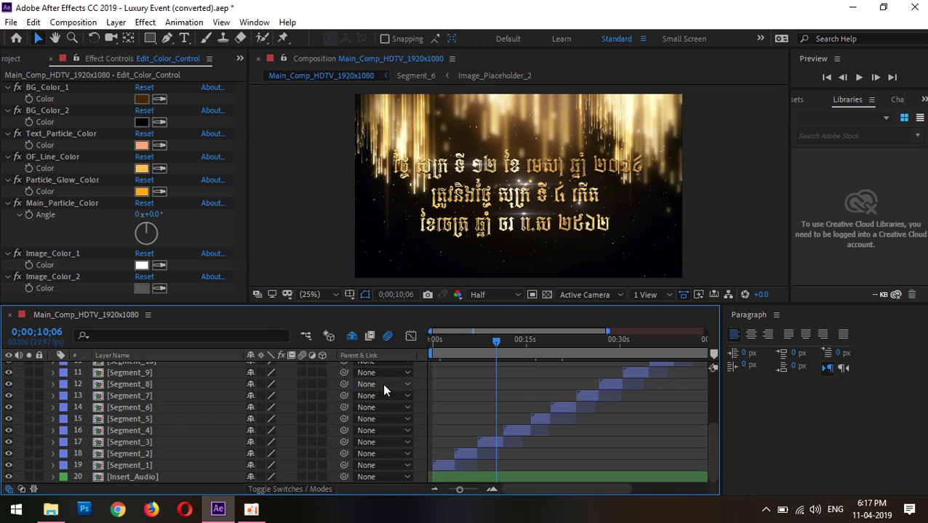
# Move the playhead to 0;00;13;27 and capture the After Effects window with Snipping Tool.
pyautogui.click(519, 351)
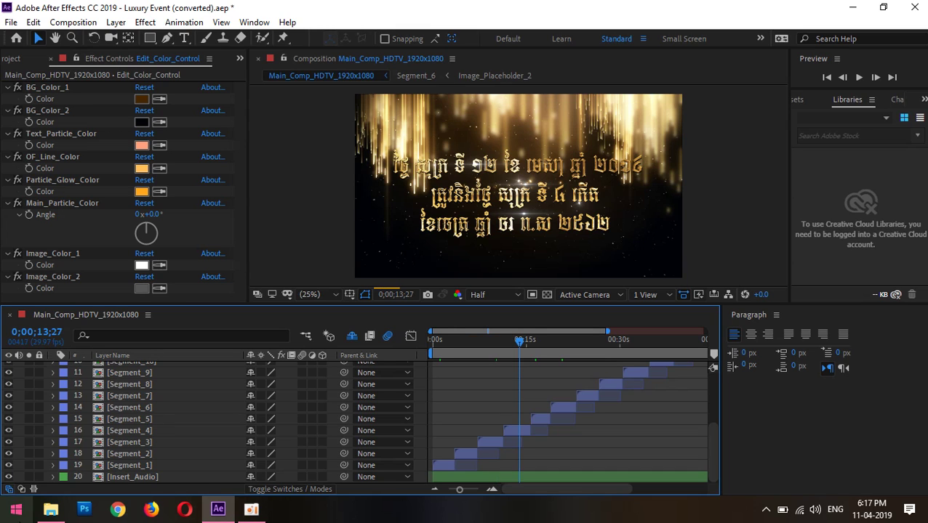
pyautogui.click(14, 509)
pyautogui.write('sn')
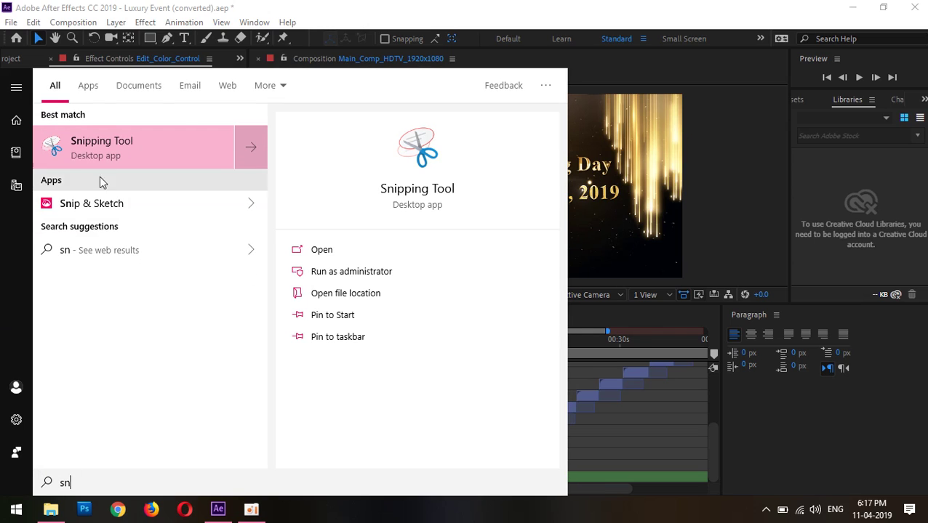
pyautogui.click(114, 157)
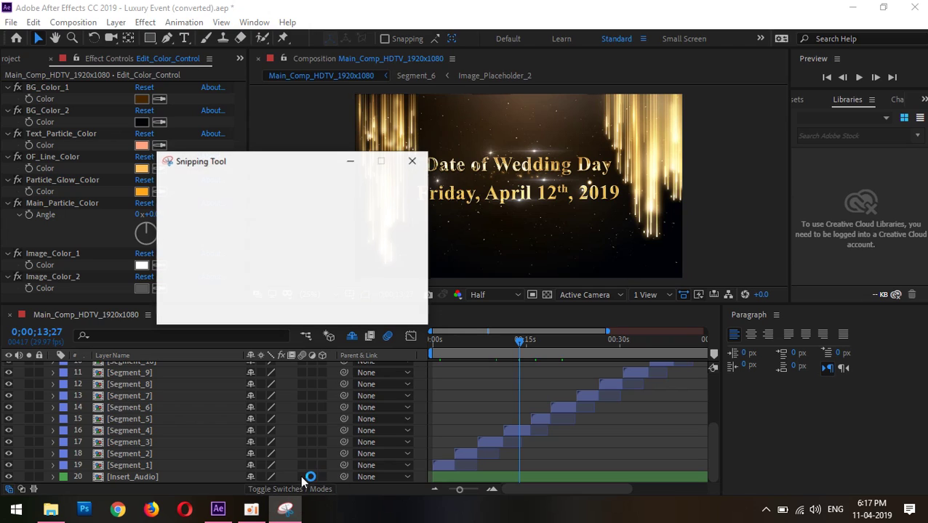
pyautogui.click(169, 184)
pyautogui.moveTo(2, 2); pyautogui.dragTo(922, 501)
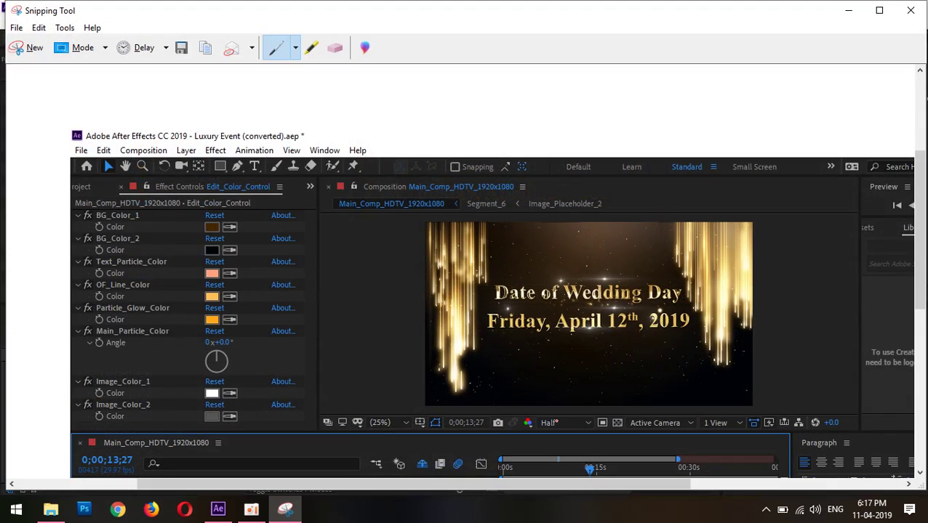
# Circle the Effect Controls Edit_Color_Control heading and the Segment_5 layer in red on the captured screenshot.
pyautogui.moveTo(156, 177)
pyautogui.mouseDown()
pyautogui.moveTo(131, 175)
pyautogui.moveTo(133, 197)
pyautogui.moveTo(287, 199)
pyautogui.moveTo(292, 180)
pyautogui.moveTo(152, 176)
pyautogui.mouseUp()
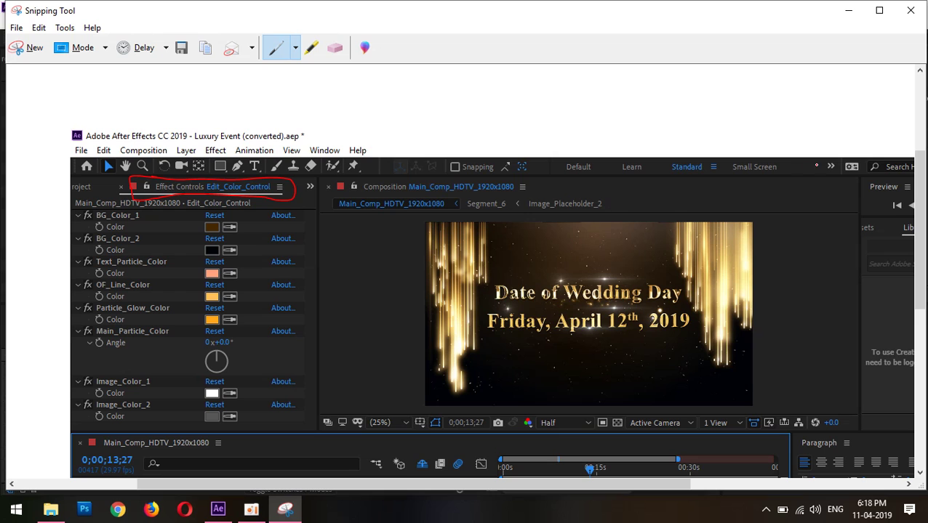
pyautogui.scroll(-5, 545, 354)
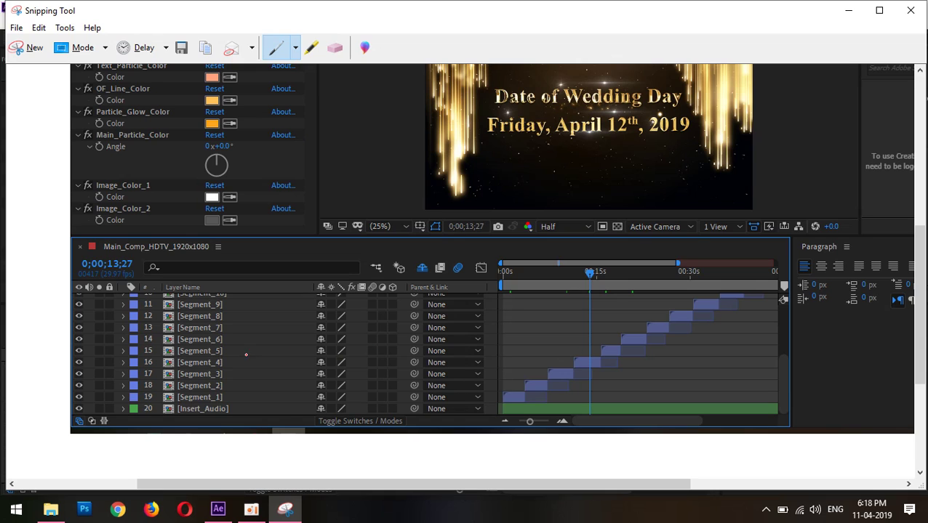
pyautogui.moveTo(238, 356)
pyautogui.mouseDown()
pyautogui.moveTo(215, 346)
pyautogui.moveTo(125, 348)
pyautogui.moveTo(156, 360)
pyautogui.moveTo(234, 362)
pyautogui.mouseUp()
pyautogui.scroll(1, 397, 319)
pyautogui.scroll(4, 397, 319)
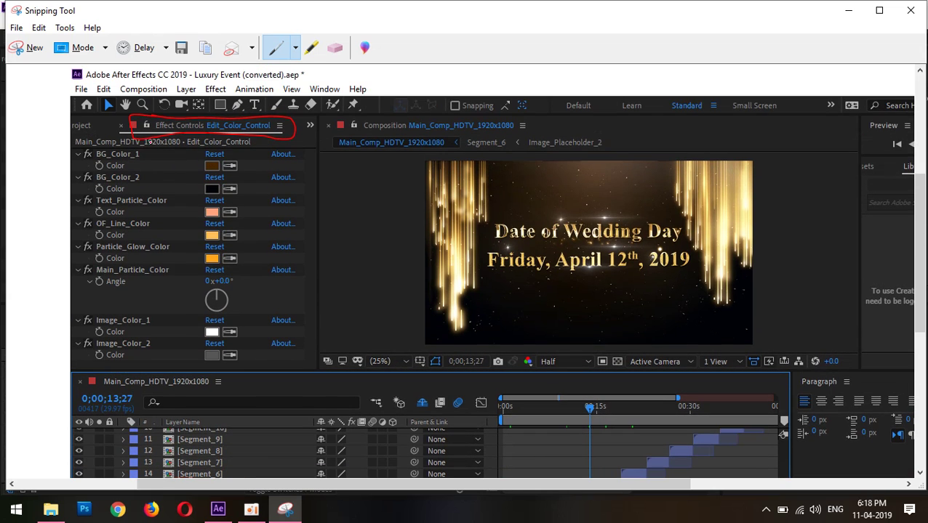
# Handwrite a 2 beside the circled Effect Controls heading and a 1 beside the circled Segment_5 layer.
pyautogui.moveTo(293, 130)
pyautogui.mouseDown()
pyautogui.moveTo(308, 124)
pyautogui.moveTo(333, 140)
pyautogui.mouseUp()
pyautogui.scroll(-4, 340, 273)
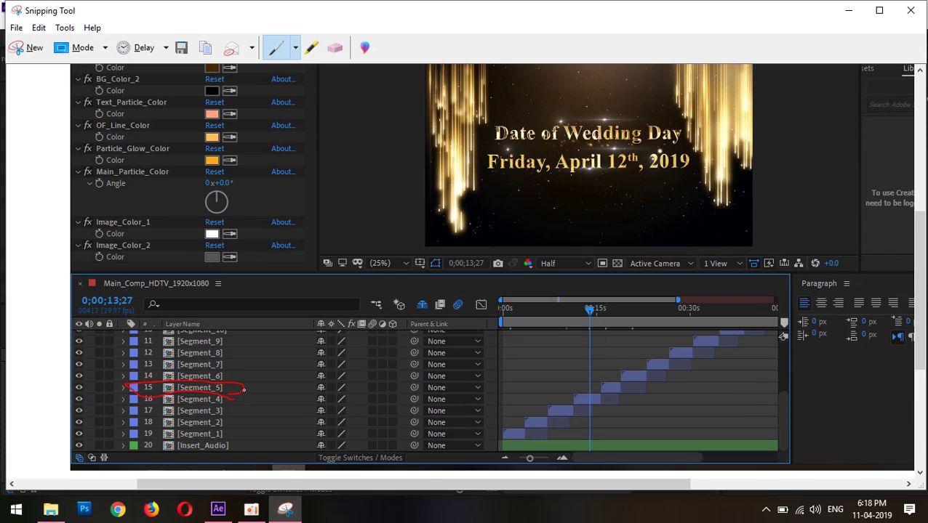
pyautogui.moveTo(252, 383)
pyautogui.mouseDown()
pyautogui.moveTo(263, 391)
pyautogui.moveTo(254, 418)
pyautogui.mouseUp()
pyautogui.scroll(4, 359, 252)
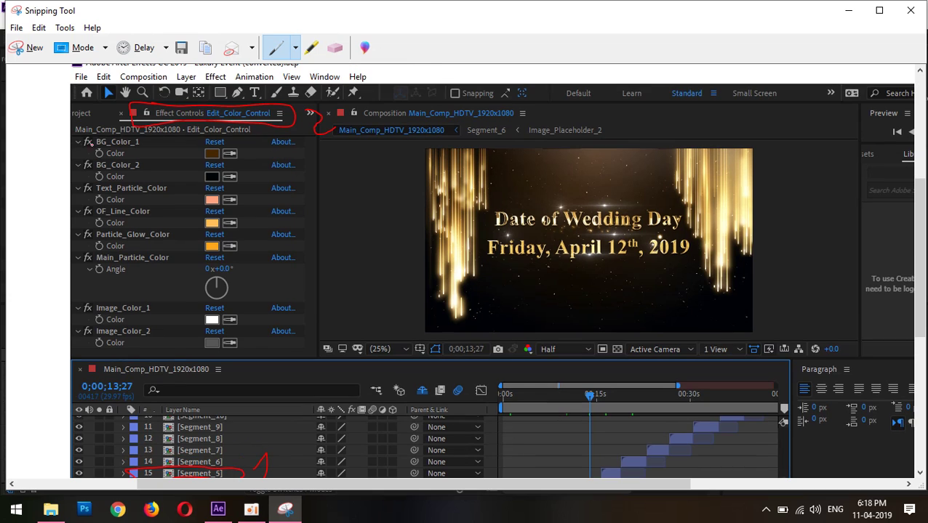
# Switch back to After Effects, move the playhead to 0;00;17;22, and open the Segment_5 composition.
pyautogui.click(844, 13)
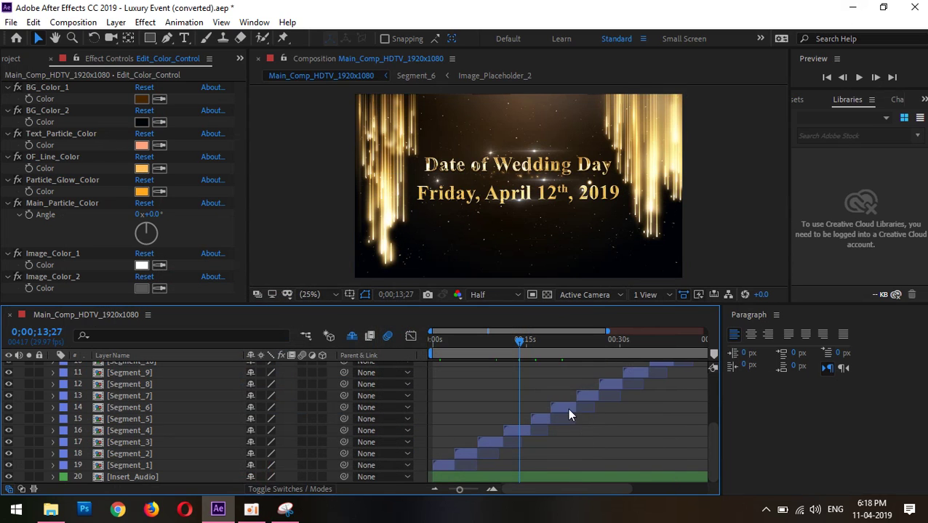
pyautogui.click(542, 349)
pyautogui.click(538, 423)
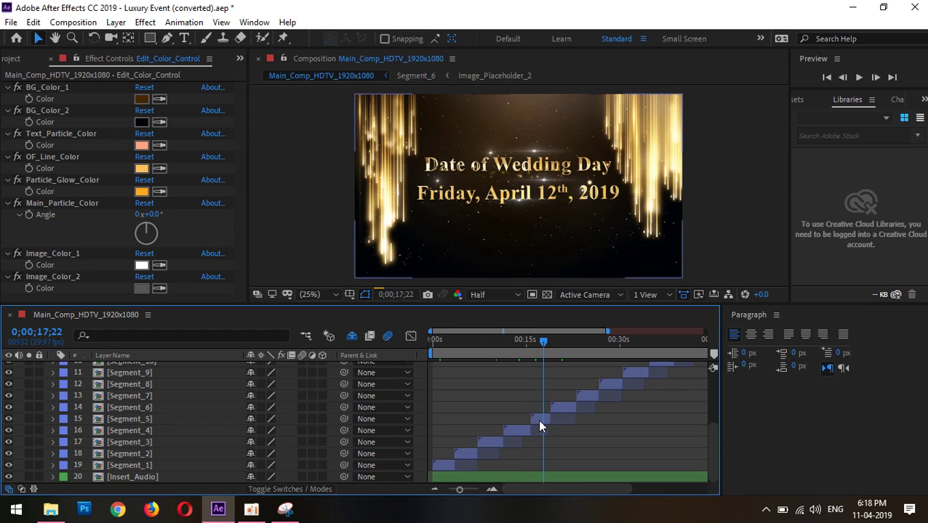
pyautogui.doubleClick(166, 418)
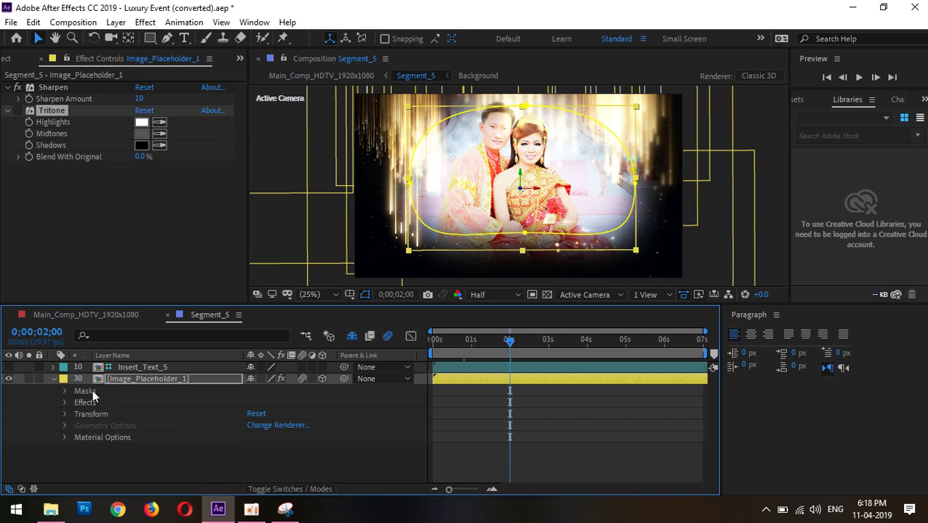
# Capture the Segment_5 view with Snipping Tool and circle the Sharpen and Tritone effect switches in red.
pyautogui.click(285, 509)
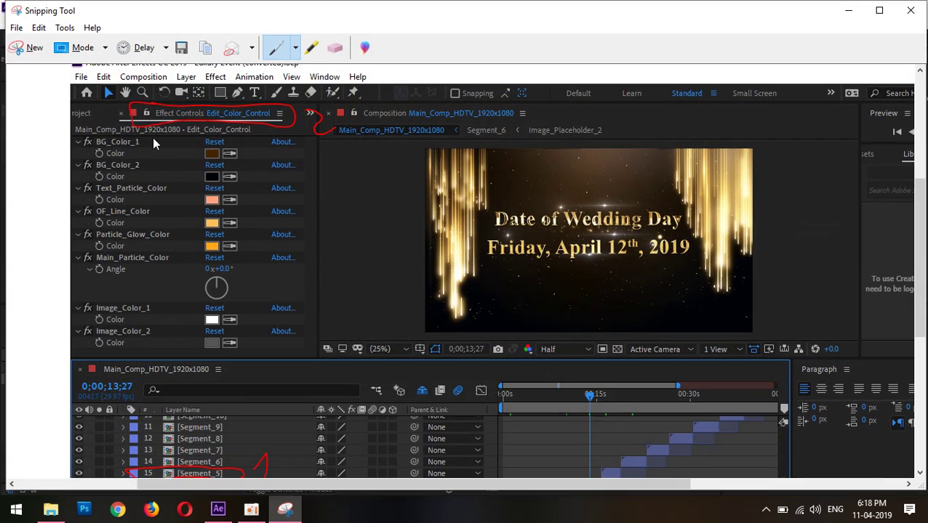
pyautogui.click(29, 47)
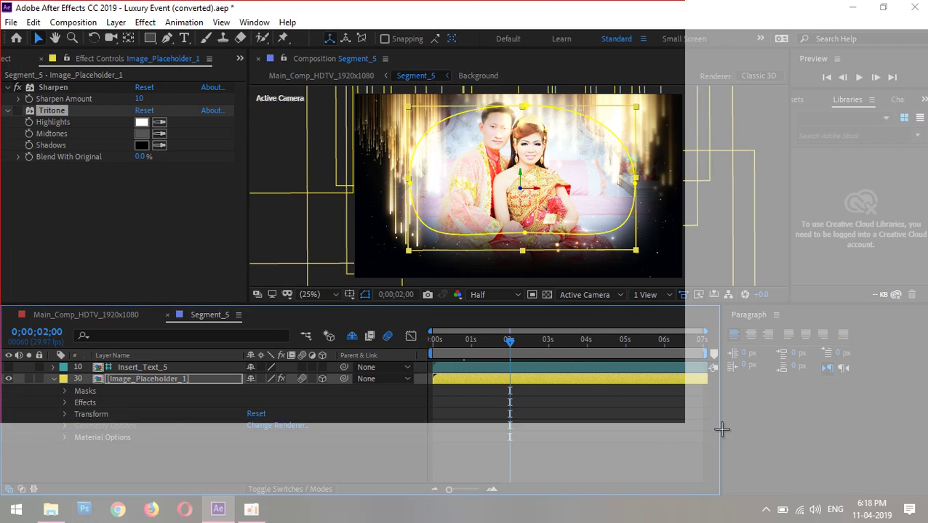
pyautogui.click(721, 429)
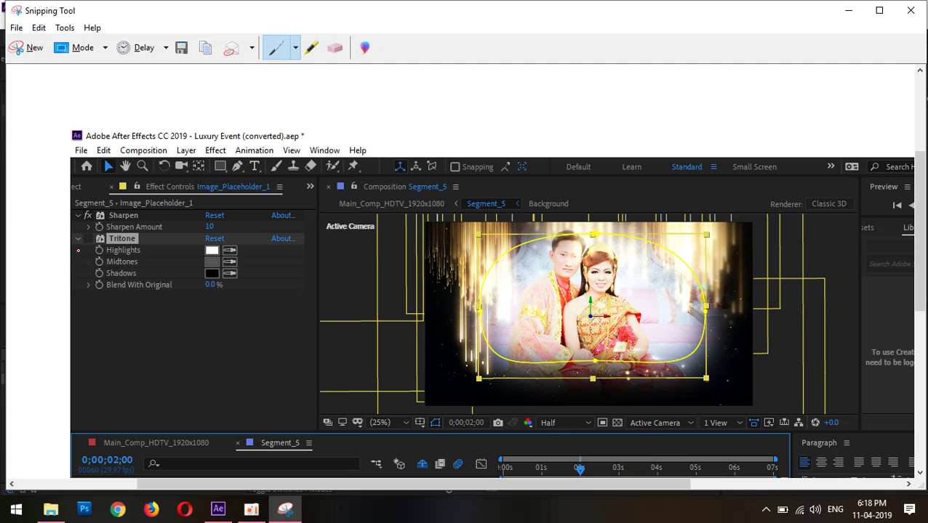
pyautogui.moveTo(78, 250)
pyautogui.mouseDown()
pyautogui.moveTo(146, 242)
pyautogui.moveTo(92, 226)
pyautogui.mouseUp()
pyautogui.moveTo(84, 229)
pyautogui.mouseDown()
pyautogui.moveTo(64, 251)
pyautogui.moveTo(116, 262)
pyautogui.moveTo(149, 248)
pyautogui.moveTo(114, 228)
pyautogui.moveTo(77, 239)
pyautogui.moveTo(79, 248)
pyautogui.moveTo(95, 212)
pyautogui.moveTo(87, 241)
pyautogui.mouseUp()
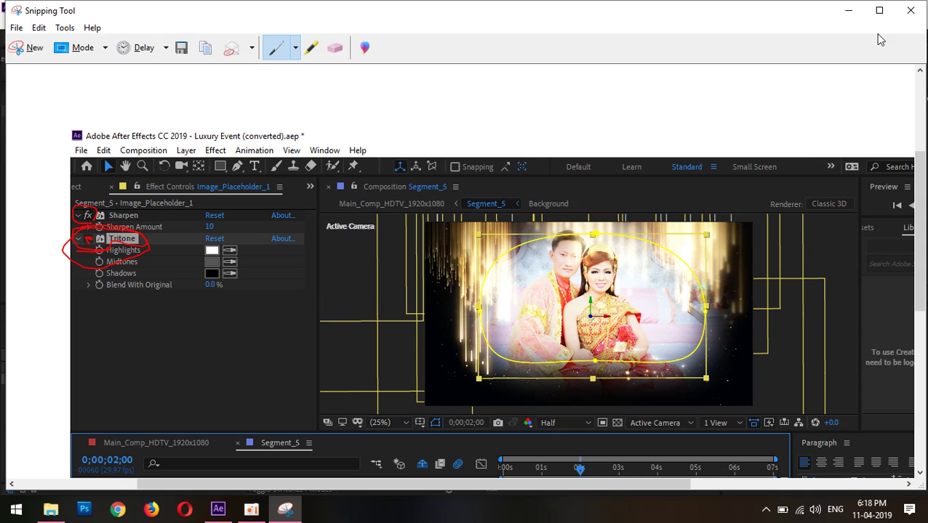
# Return to After Effects, close the Segment_5 timeline, and select the Segment_6 layer with the playhead at 0;00;20;14.
pyautogui.click(848, 10)
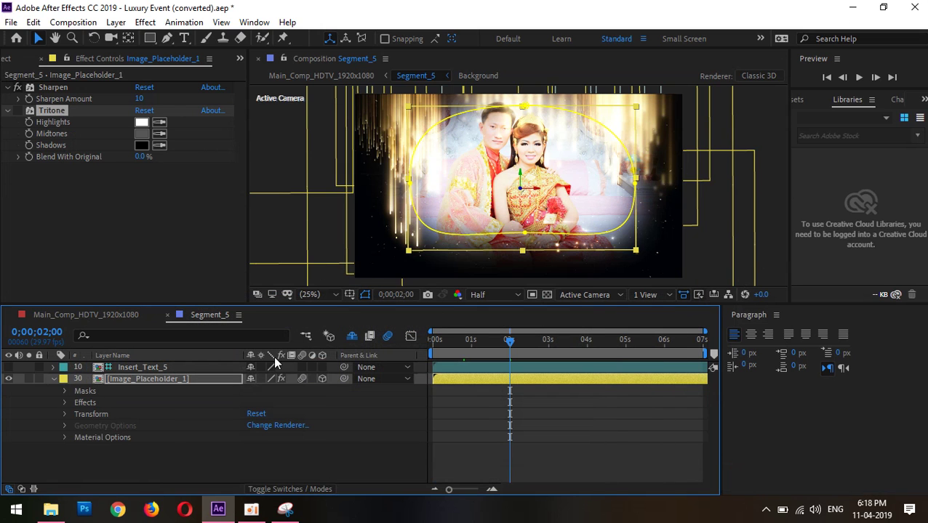
pyautogui.click(168, 316)
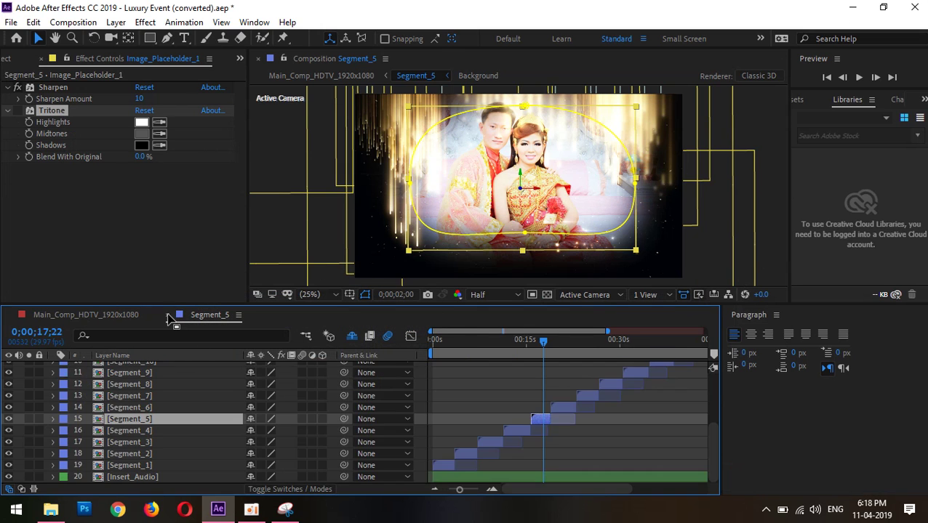
pyautogui.click(561, 353)
pyautogui.click(563, 407)
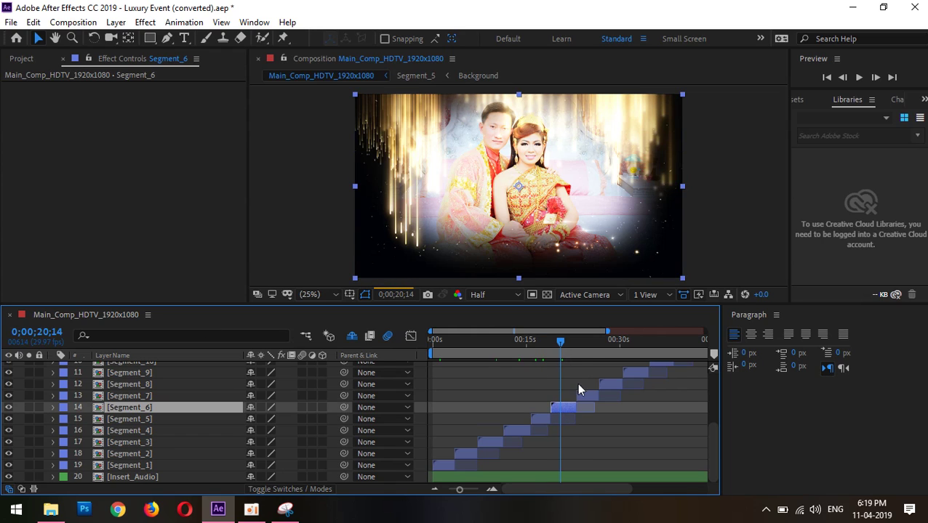
# At 0;00;24;19, open the Segment_7 composition, turn off Tritone on Image_Placeholder_3, and close the Segment_7 timeline.
pyautogui.click(585, 353)
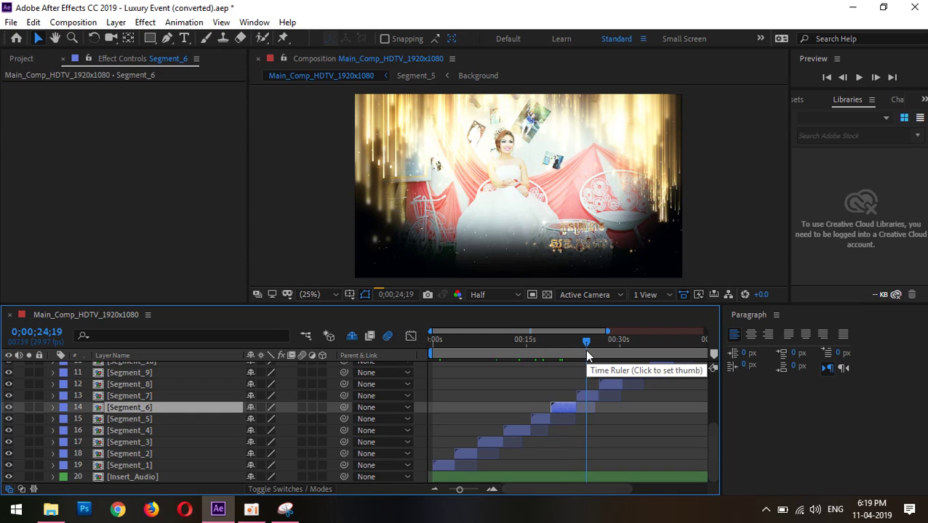
pyautogui.click(583, 397)
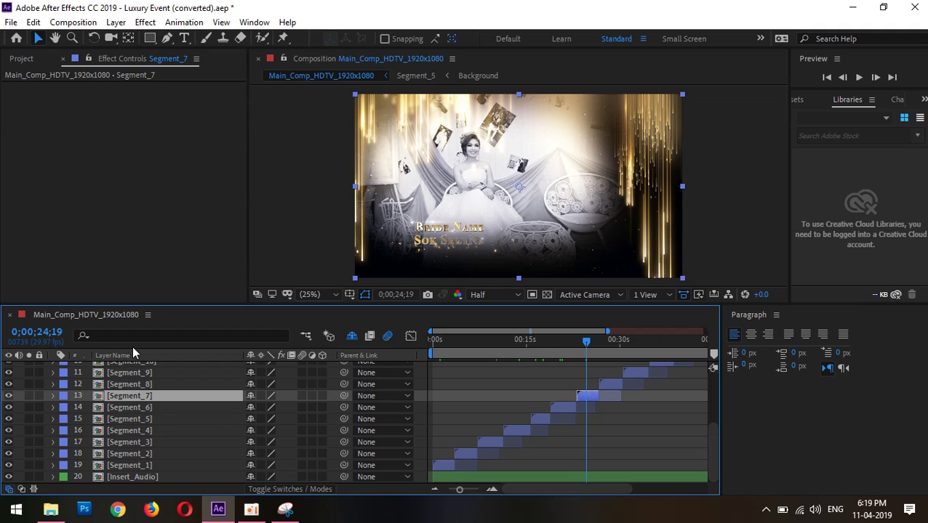
pyautogui.doubleClick(110, 395)
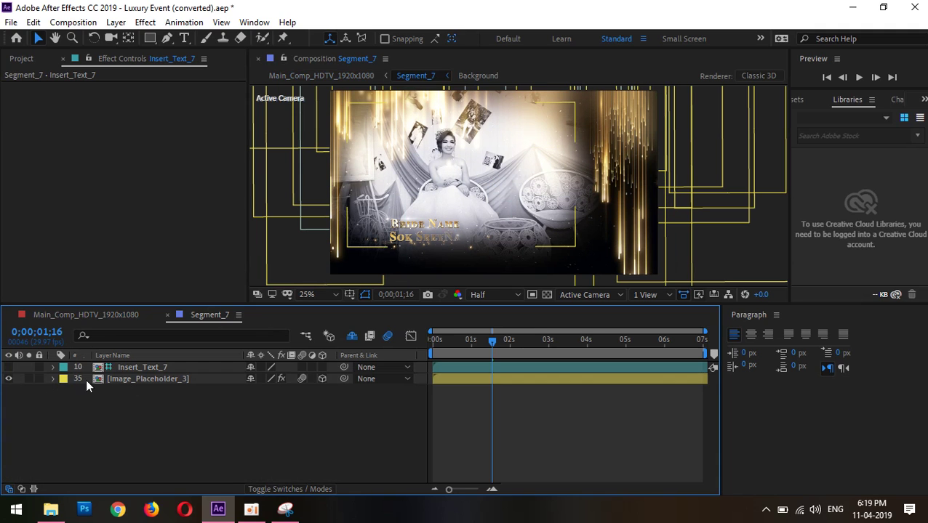
pyautogui.click(114, 379)
pyautogui.click(18, 110)
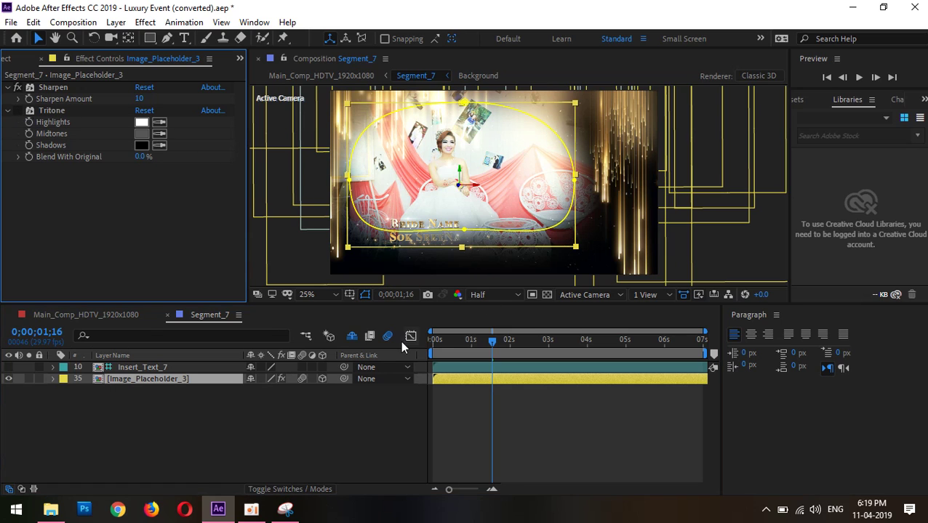
pyautogui.click(167, 315)
# At 0;00;27;15, open the Segment_8 composition, turn off Tritone on Image_Placeholder_4, and close the Segment_8 timeline.
pyautogui.click(602, 351)
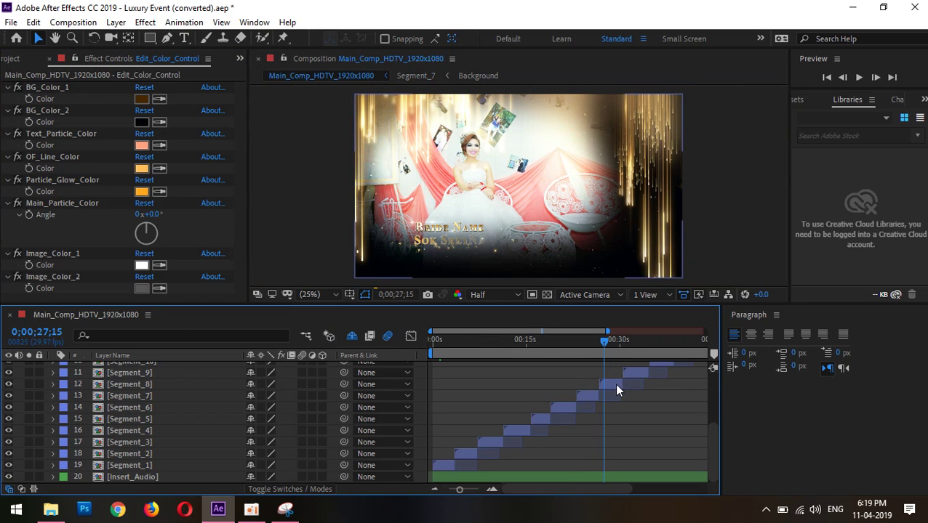
pyautogui.click(615, 384)
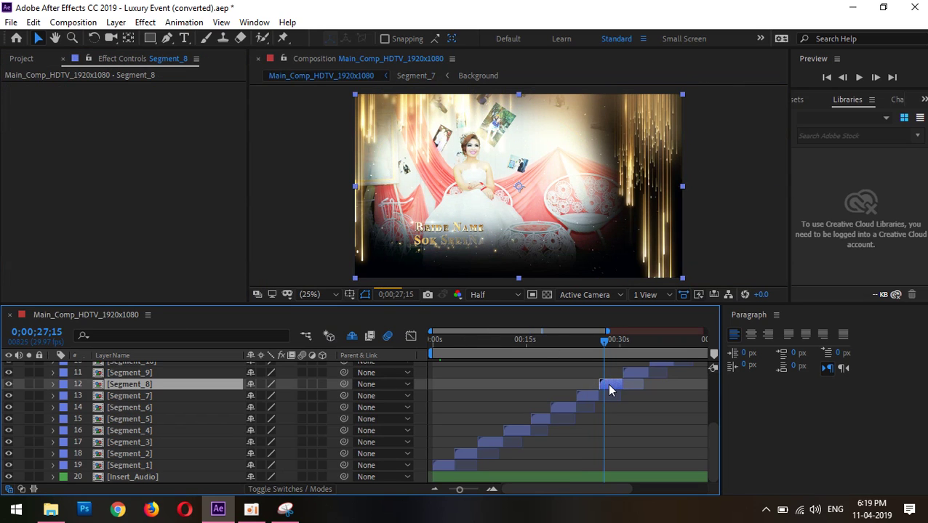
pyautogui.doubleClick(609, 386)
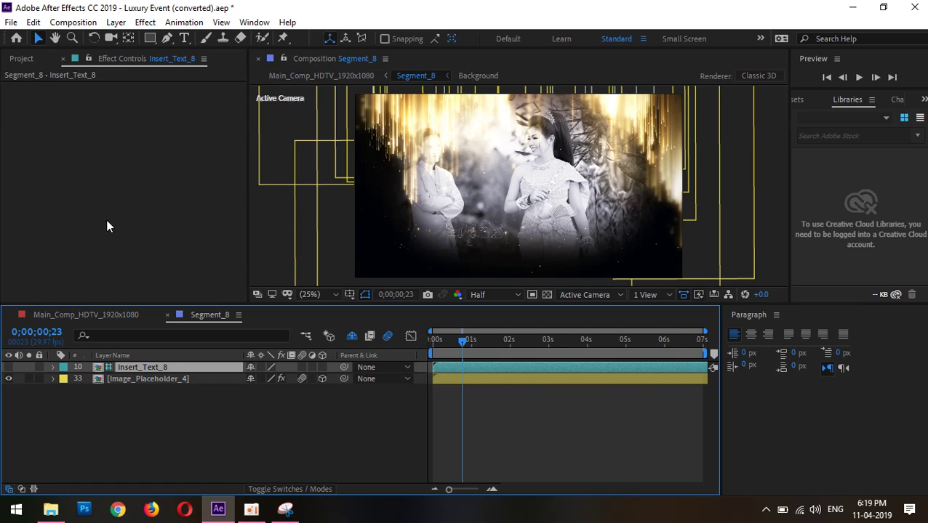
pyautogui.click(138, 379)
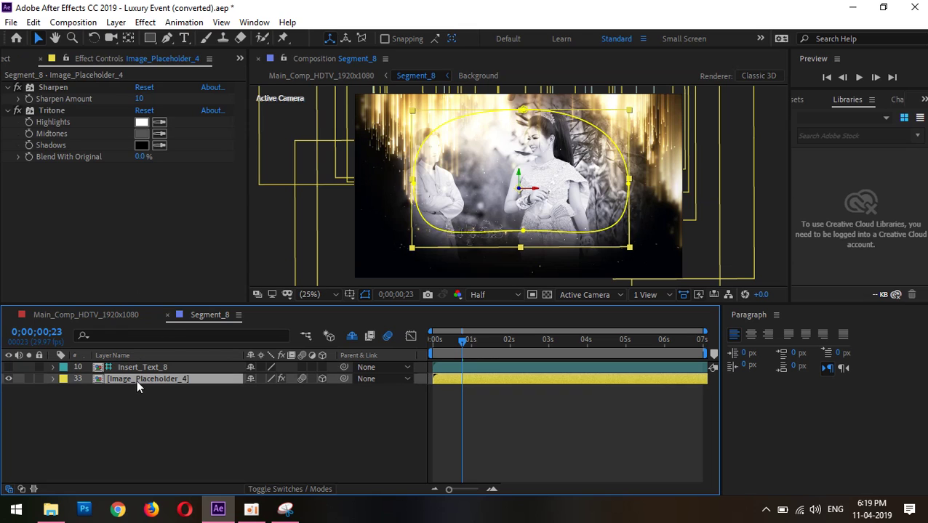
pyautogui.click(17, 110)
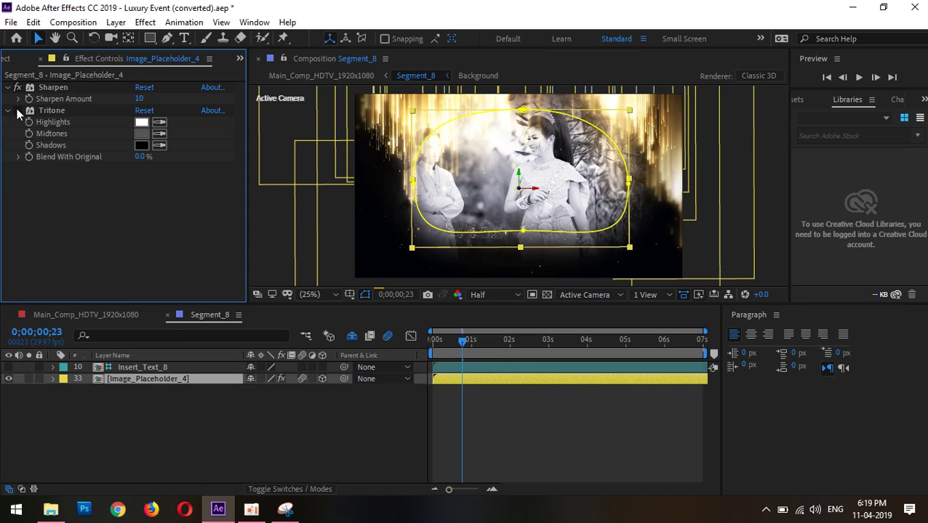
pyautogui.click(167, 315)
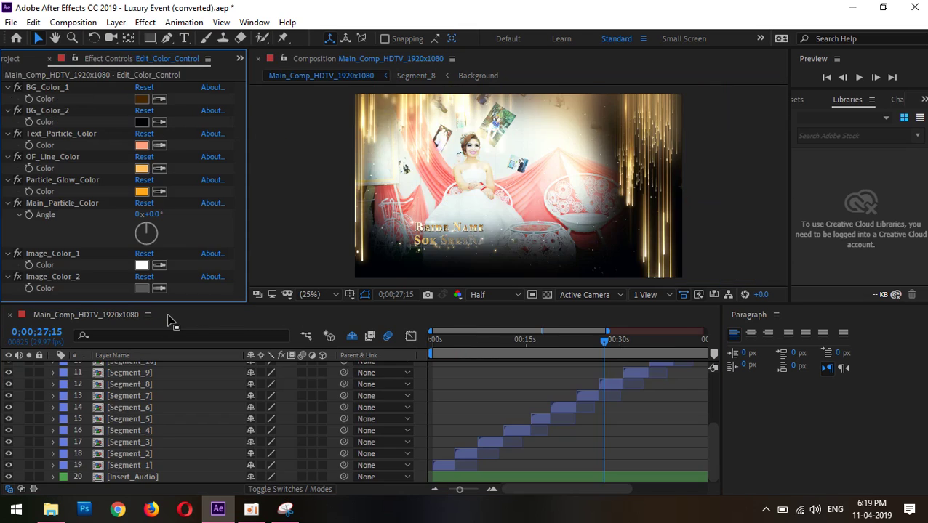
# At 0;00;32;06, open the Segment_9 composition, turn off Tritone on Image_Placeholder_5, and close the Segment_9 timeline.
pyautogui.click(630, 373)
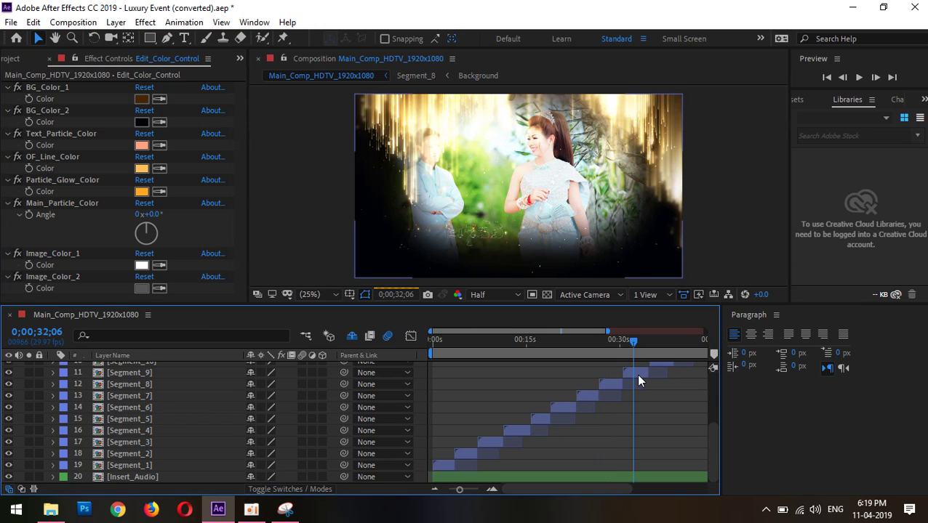
pyautogui.doubleClick(634, 382)
pyautogui.click(112, 378)
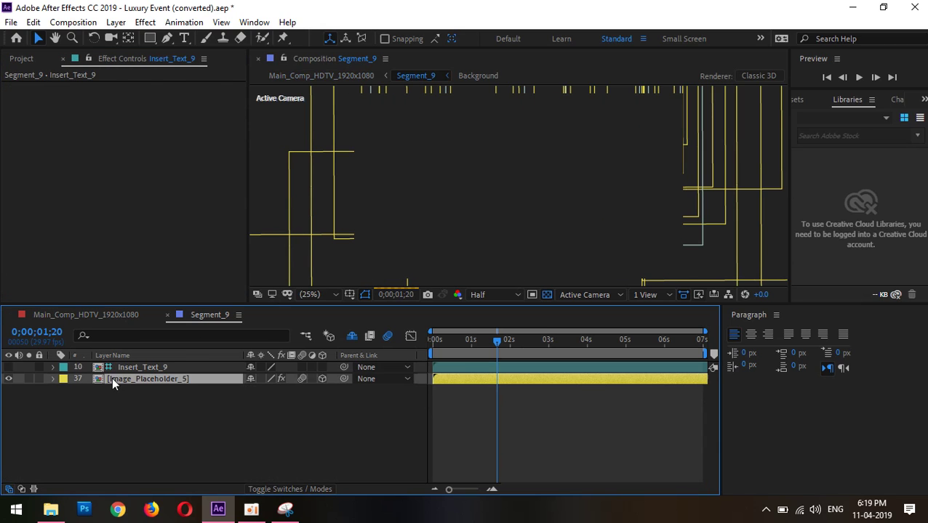
pyautogui.click(18, 110)
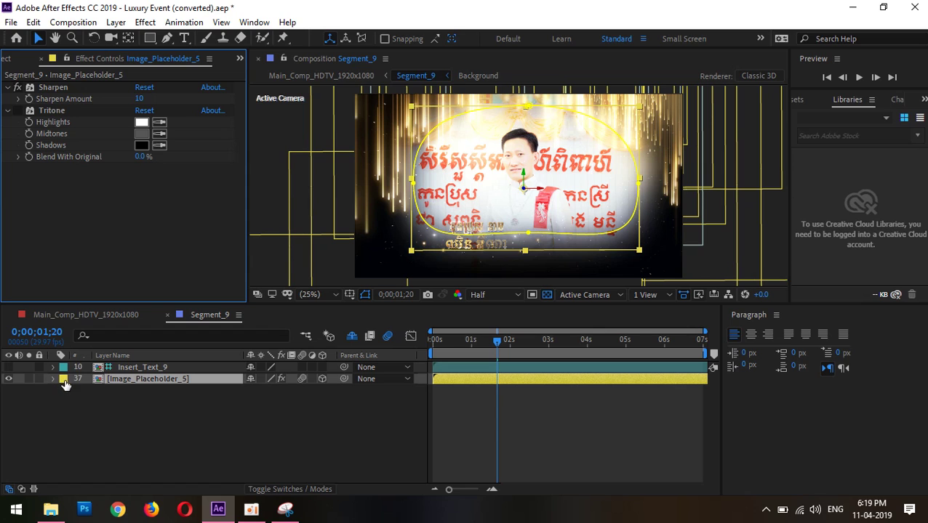
pyautogui.click(168, 318)
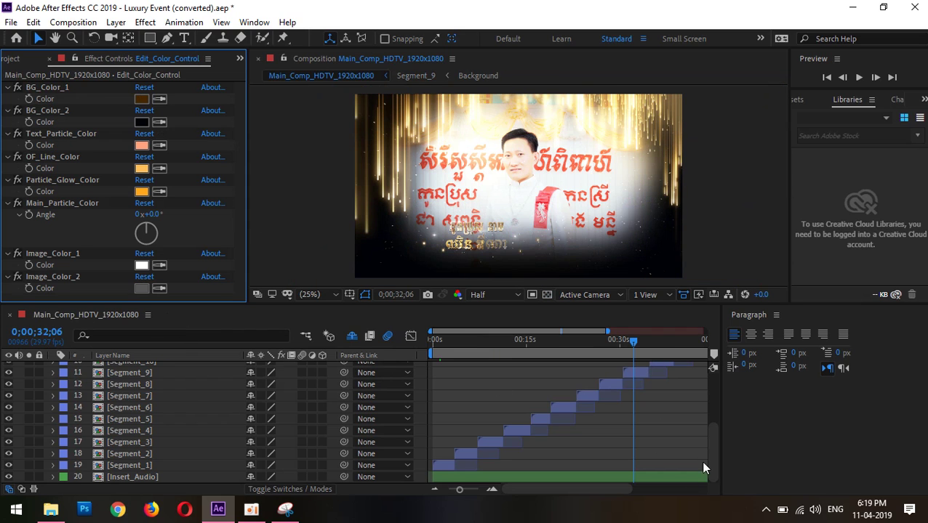
# At 0;00;36;01, open the Segment_10 composition, turn off Tritone on Image_Placeholder_6, and close the Segment_10 timeline.
pyautogui.moveTo(715, 444); pyautogui.dragTo(707, 418)
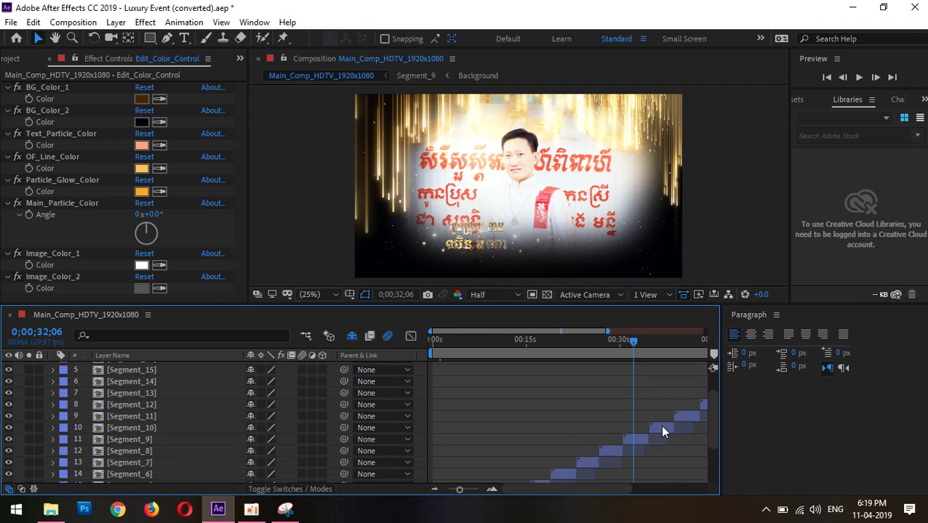
pyautogui.click(662, 431)
pyautogui.click(657, 349)
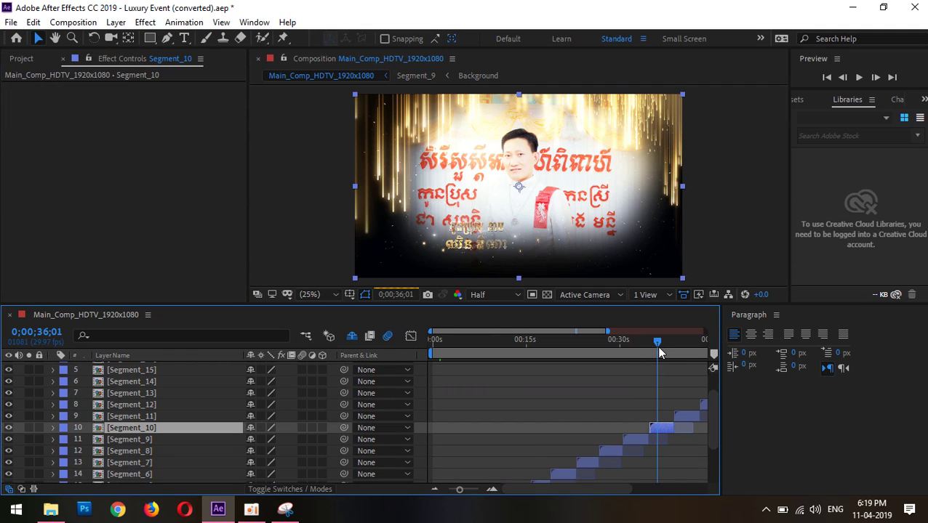
pyautogui.doubleClick(662, 427)
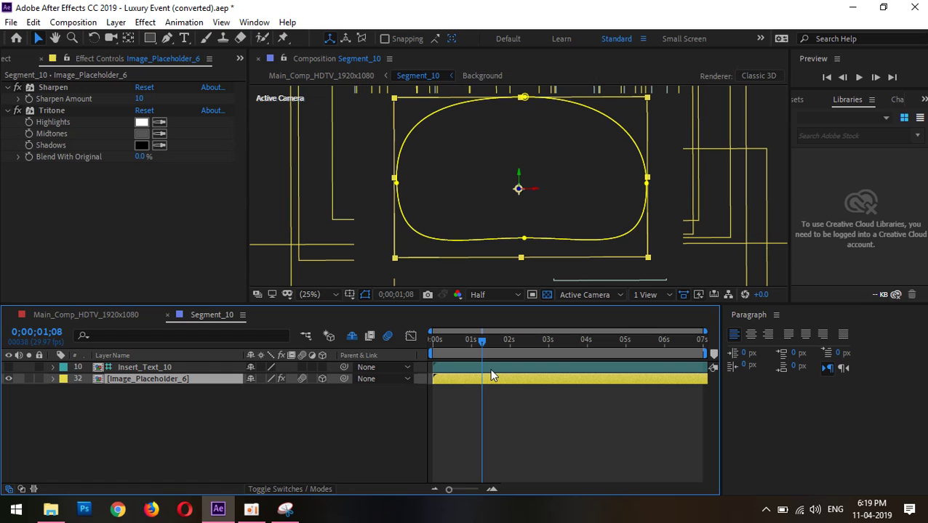
pyautogui.click(13, 116)
pyautogui.click(144, 378)
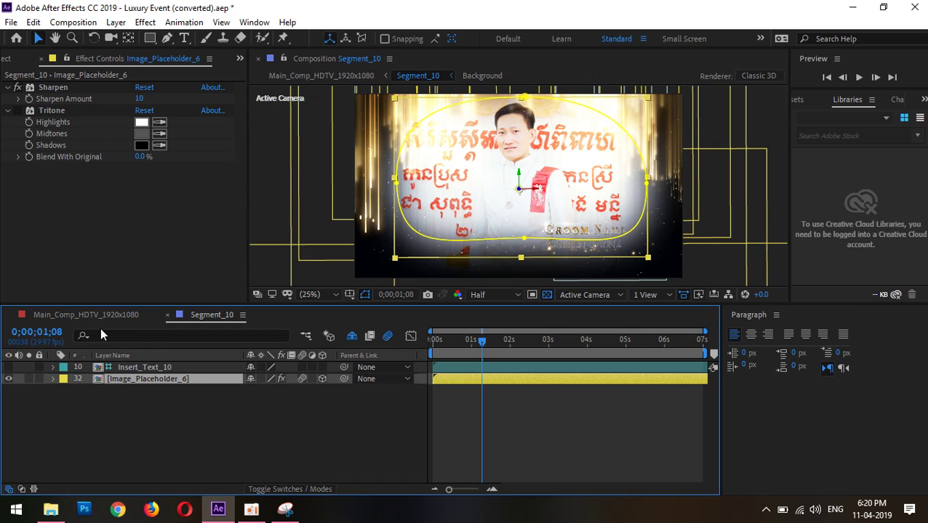
pyautogui.click(167, 316)
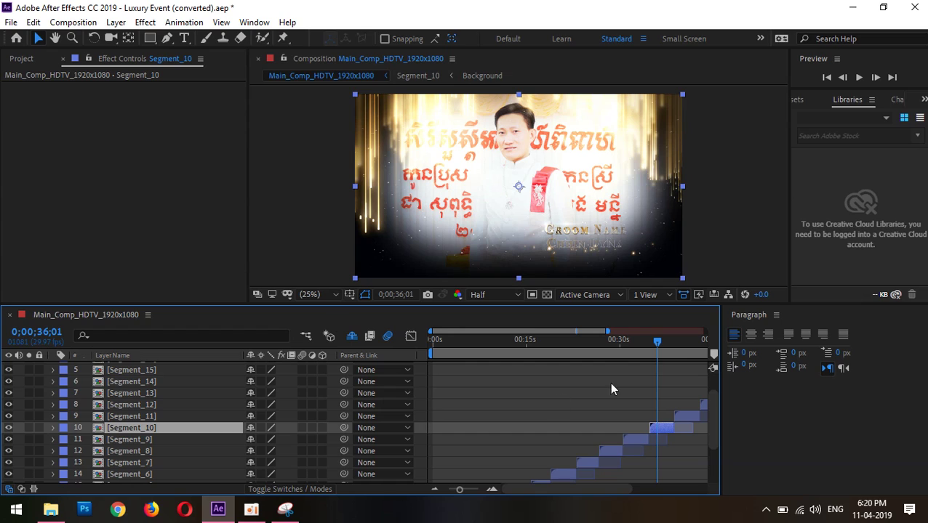
# Open the Segment_11 composition, turn off Tritone on Image_Placeholder_7 with its playhead at 0;00;02;13, and close the Segment_11 timeline.
pyautogui.click(680, 343)
pyautogui.click(687, 419)
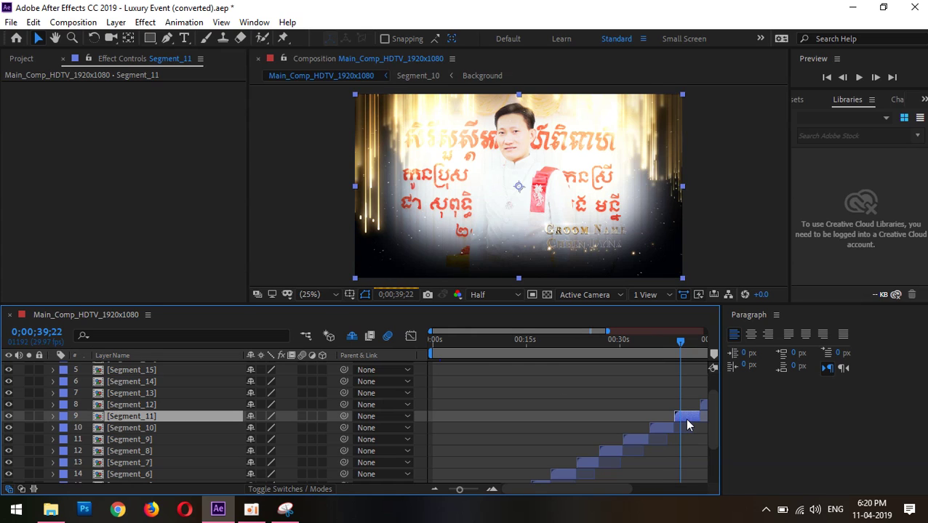
pyautogui.doubleClick(685, 420)
pyautogui.click(527, 344)
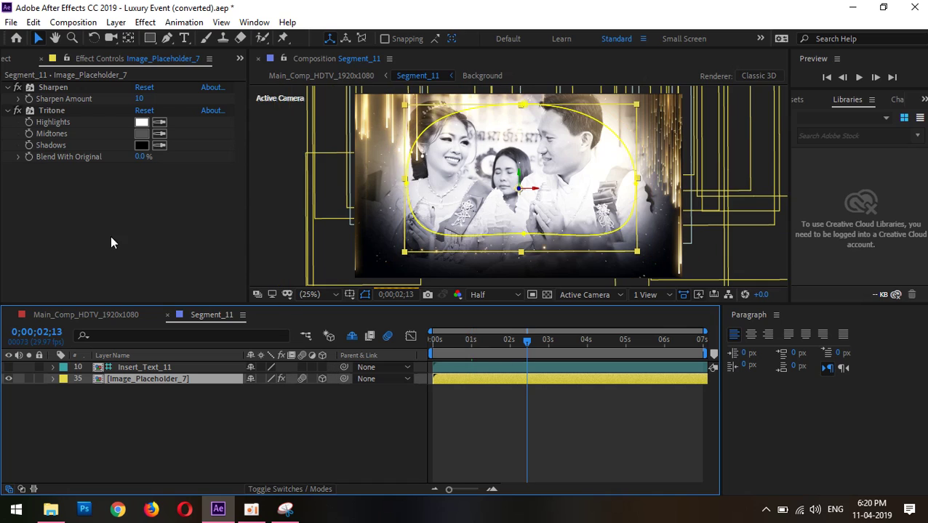
pyautogui.click(22, 116)
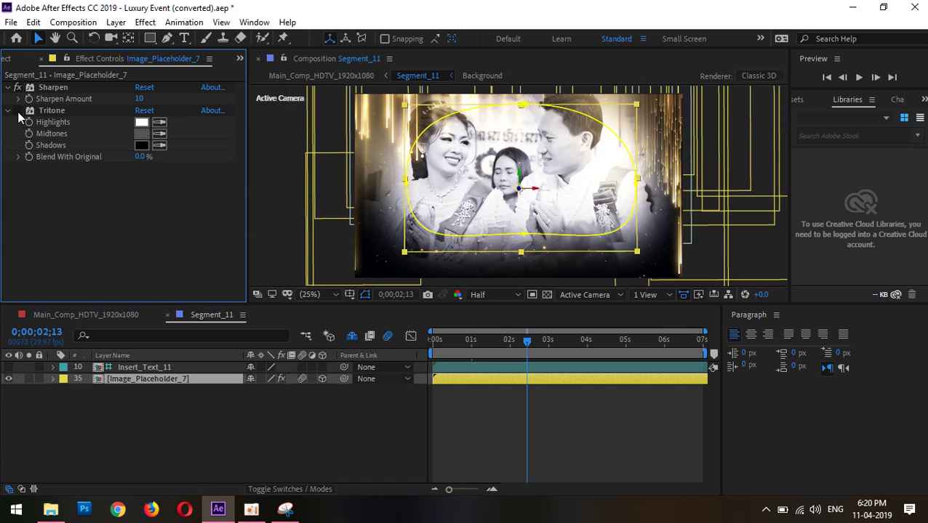
pyautogui.click(168, 318)
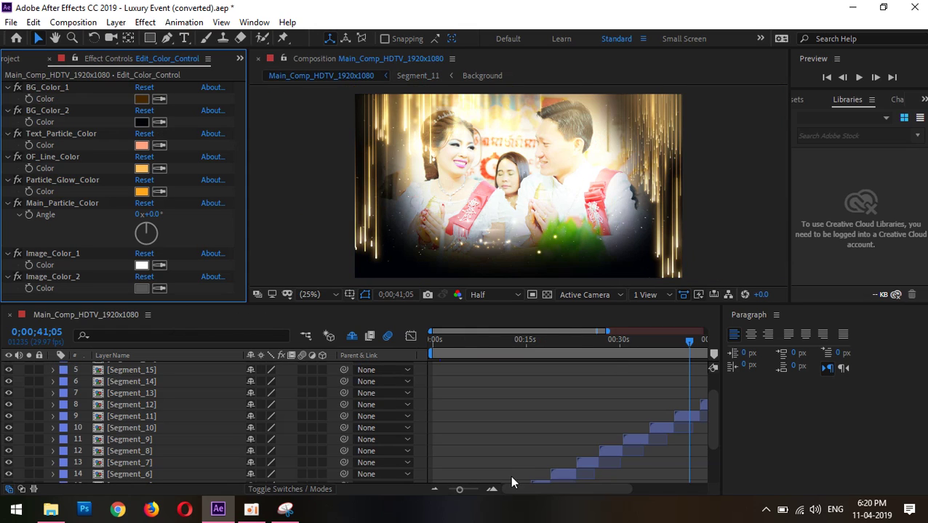
# At 0;00;44;10, open the Segment_12 composition, turn off Tritone on Image_Placeholder_8, and close the Segment_12 timeline.
pyautogui.moveTo(524, 489); pyautogui.dragTo(613, 497)
pyautogui.click(555, 341)
pyautogui.click(555, 413)
pyautogui.doubleClick(555, 408)
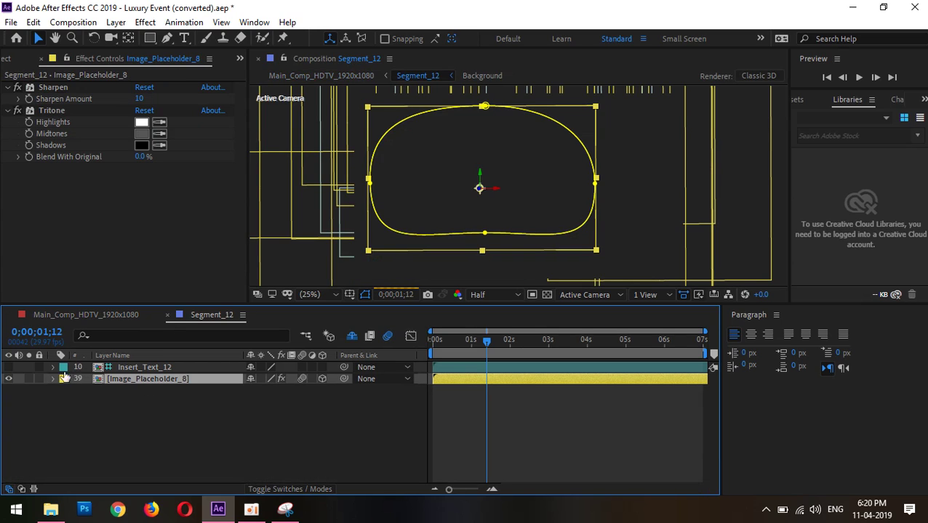
pyautogui.click(18, 112)
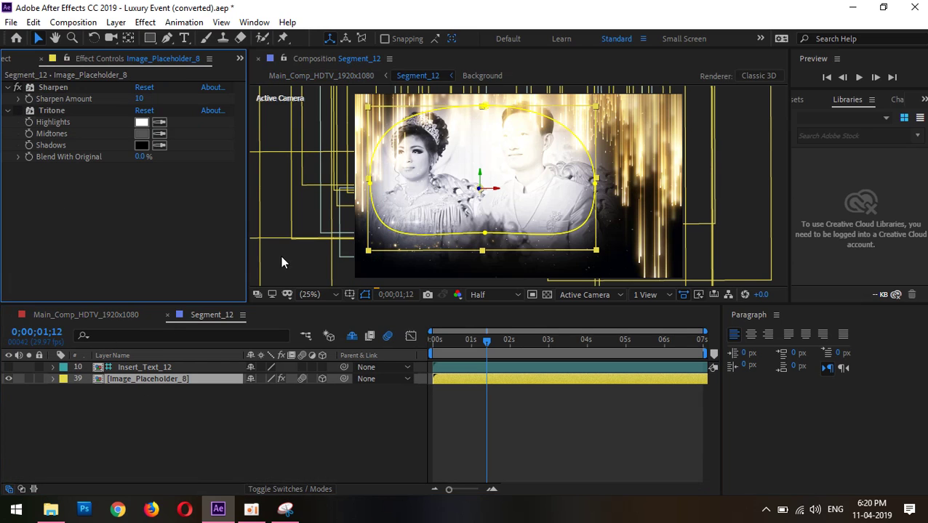
pyautogui.click(168, 316)
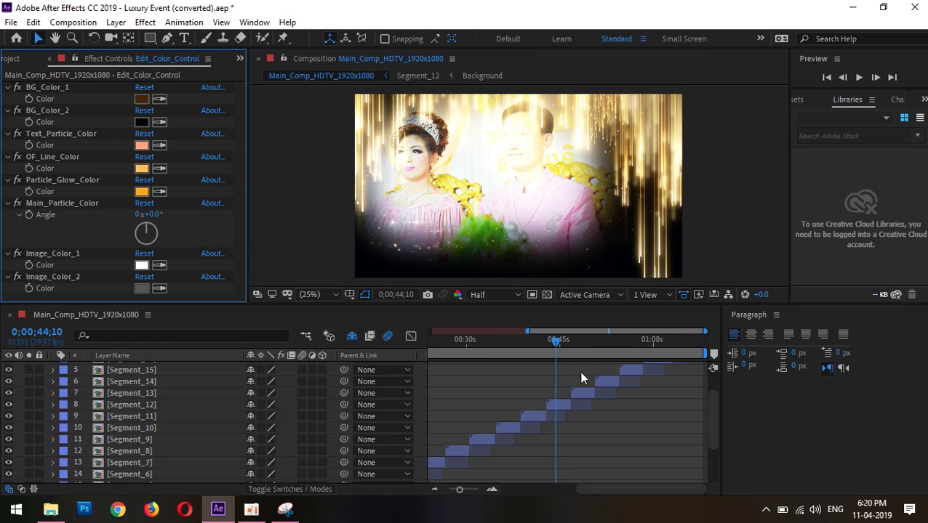
# At 0;00;48;05, open the Segment_13 composition, turn off Tritone on Image_Placeholder_9, and close the Segment_13 timeline.
pyautogui.click(578, 349)
pyautogui.click(576, 393)
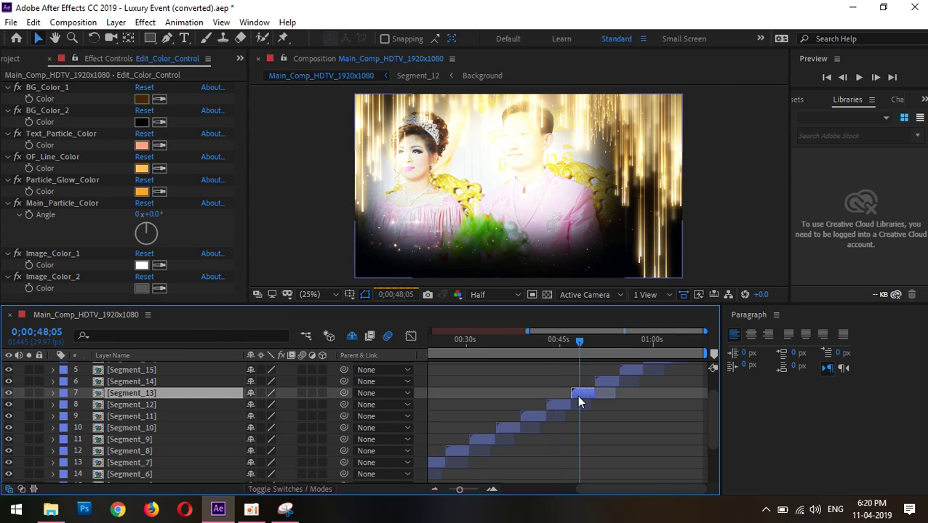
pyautogui.doubleClick(134, 395)
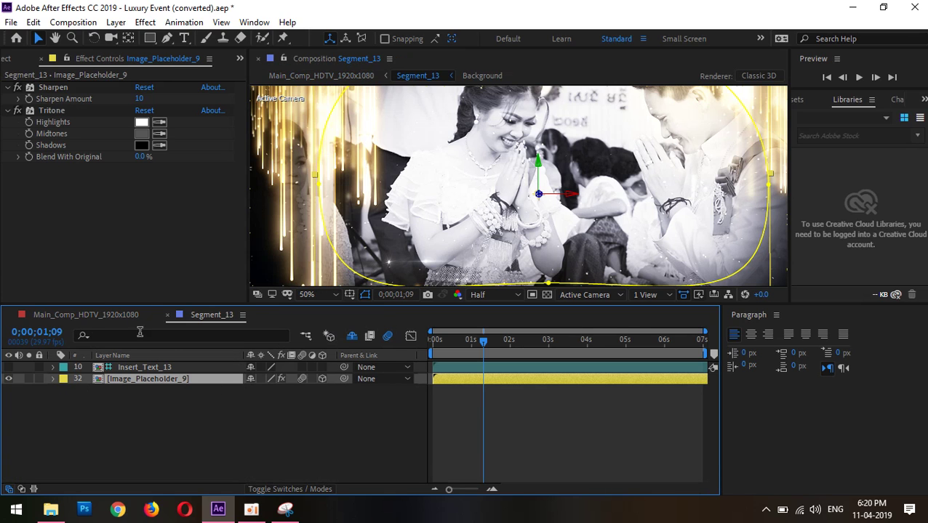
pyautogui.click(18, 110)
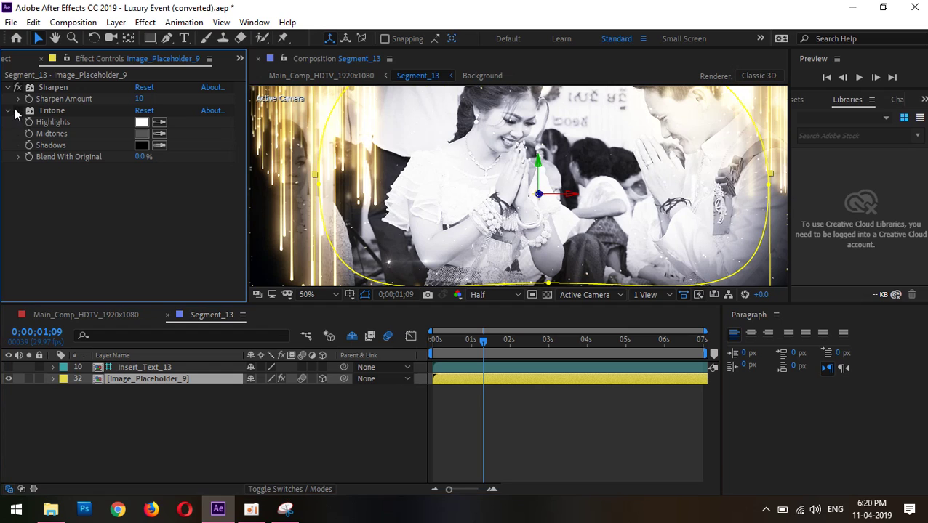
pyautogui.click(335, 295)
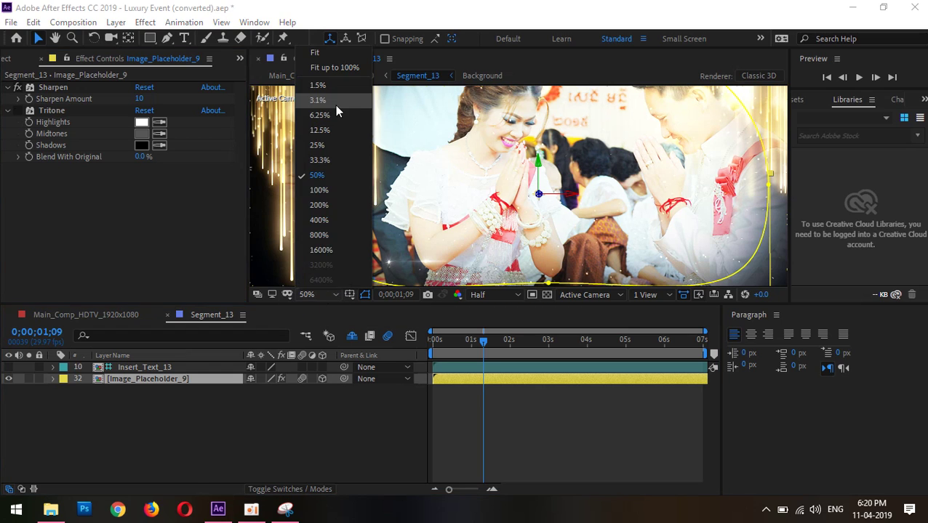
pyautogui.click(325, 67)
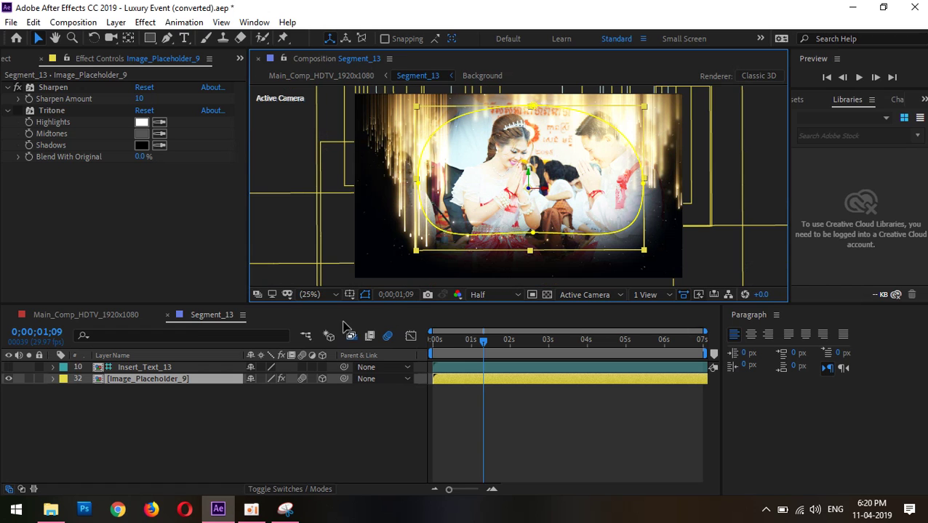
pyautogui.click(168, 317)
# At 0;00;52;04, open the Segment_14 composition, turn off Tritone on Image_Placeholder_10, and close the Segment_14 timeline.
pyautogui.click(602, 353)
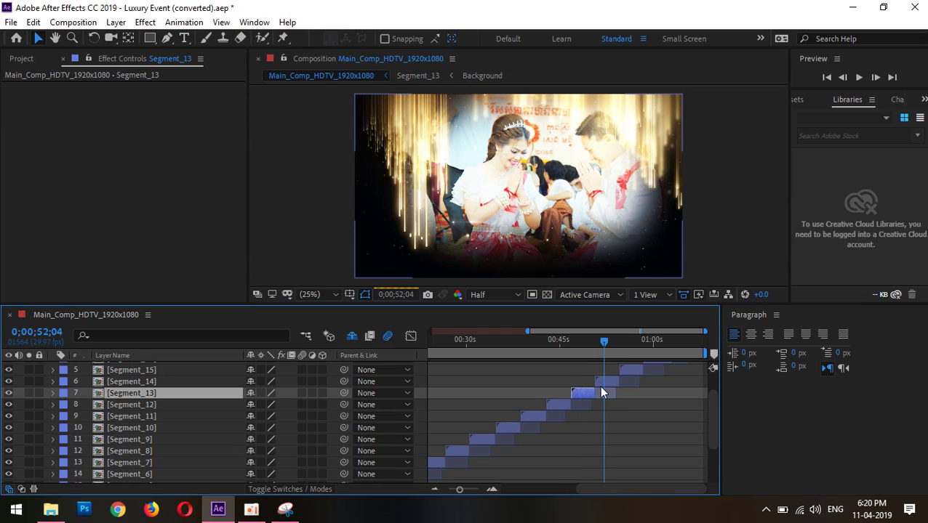
pyautogui.click(598, 384)
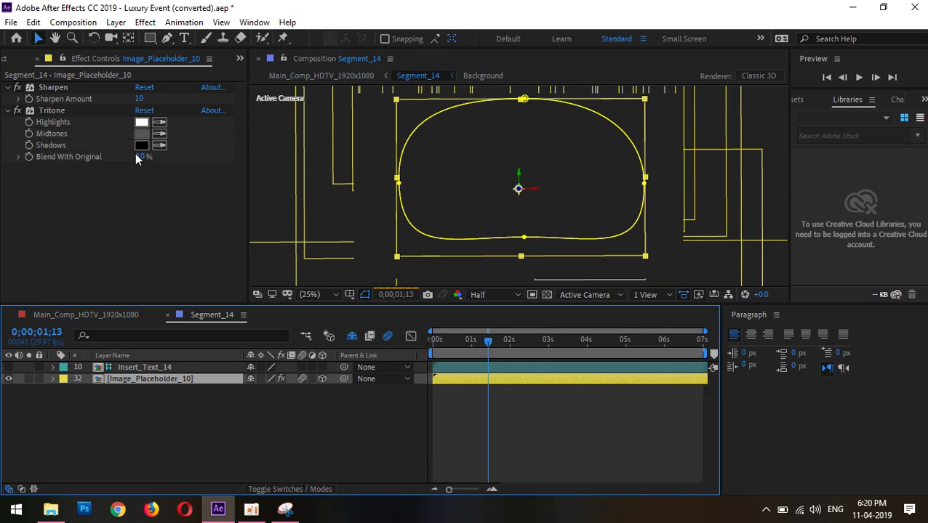
pyautogui.click(74, 59)
pyautogui.click(18, 110)
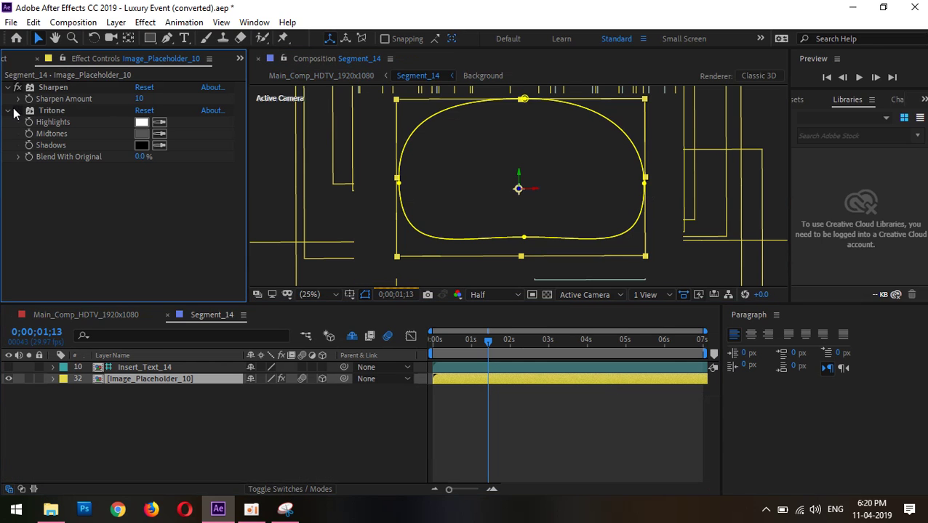
pyautogui.click(167, 315)
# At 0;00;56;08, open the Segment_15 composition, turn off Tritone on Image_Placeholder_11, and close the Segment_15 timeline.
pyautogui.click(631, 353)
pyautogui.click(631, 371)
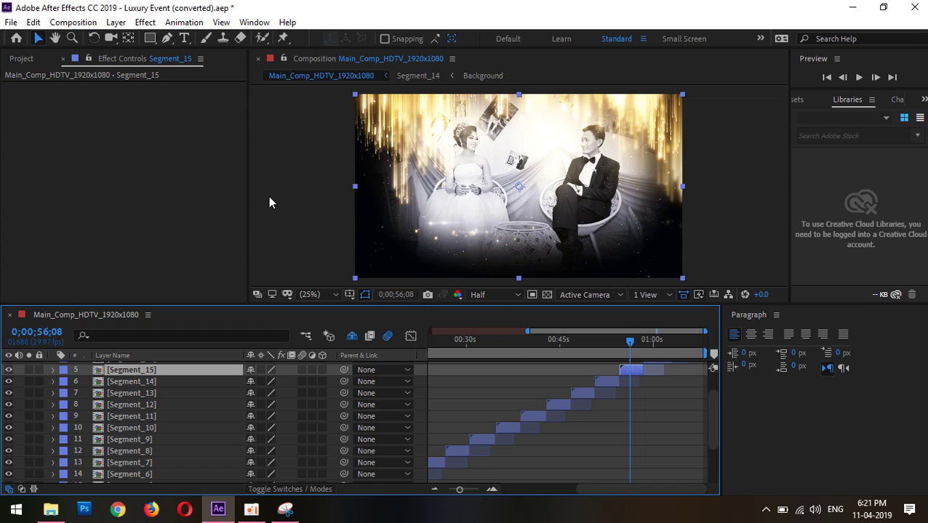
pyautogui.doubleClick(630, 370)
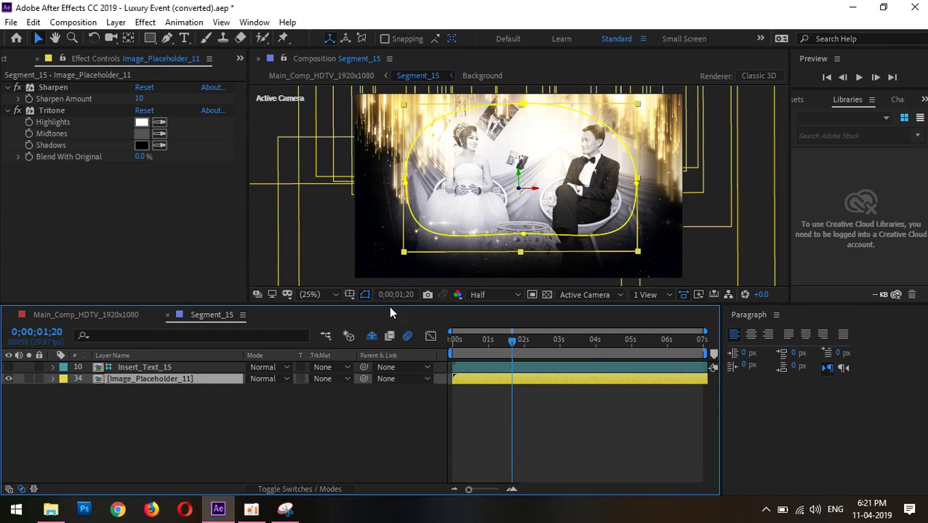
pyautogui.click(18, 110)
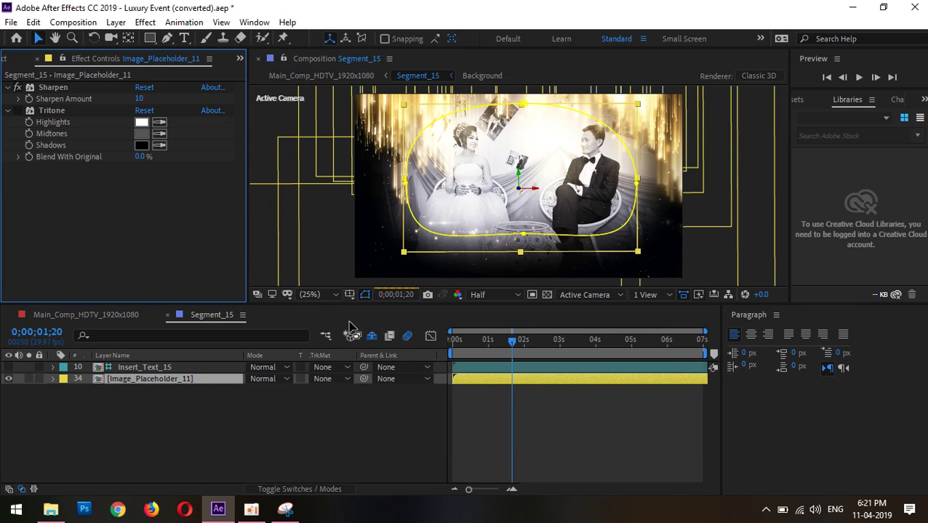
pyautogui.click(169, 316)
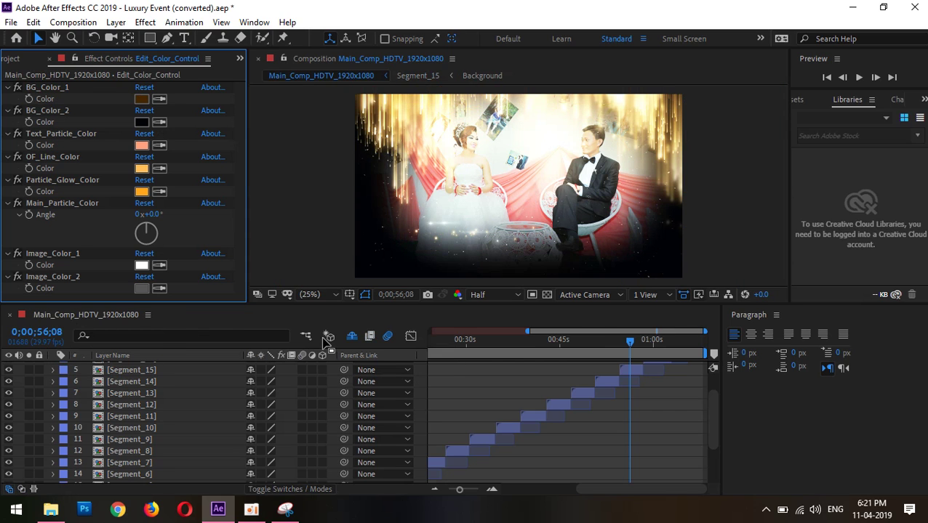
# At 0;01;01;02, open the Segment_16 composition, turn off Tritone on Image_Placeholder_12, and close the Segment_16 timeline.
pyautogui.click(708, 419)
pyautogui.scroll(3, 708, 402)
pyautogui.click(658, 346)
pyautogui.click(660, 391)
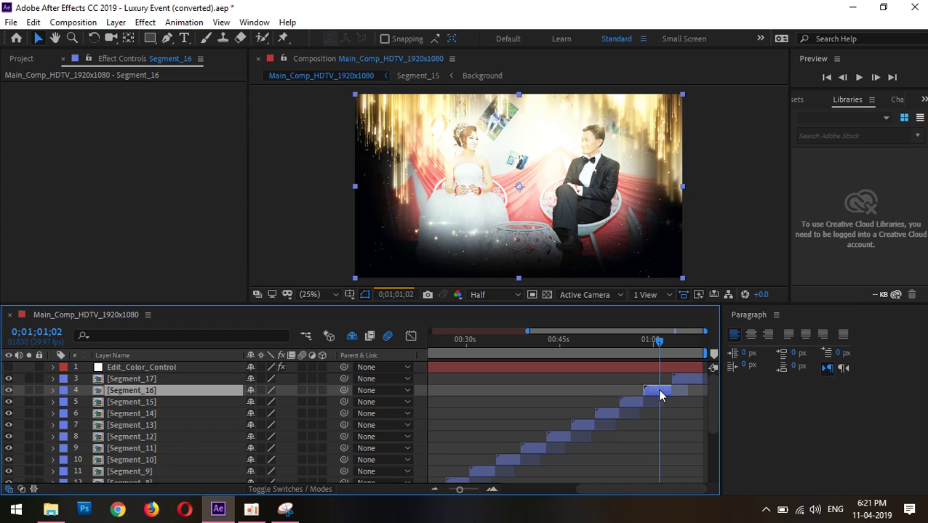
pyautogui.doubleClick(660, 390)
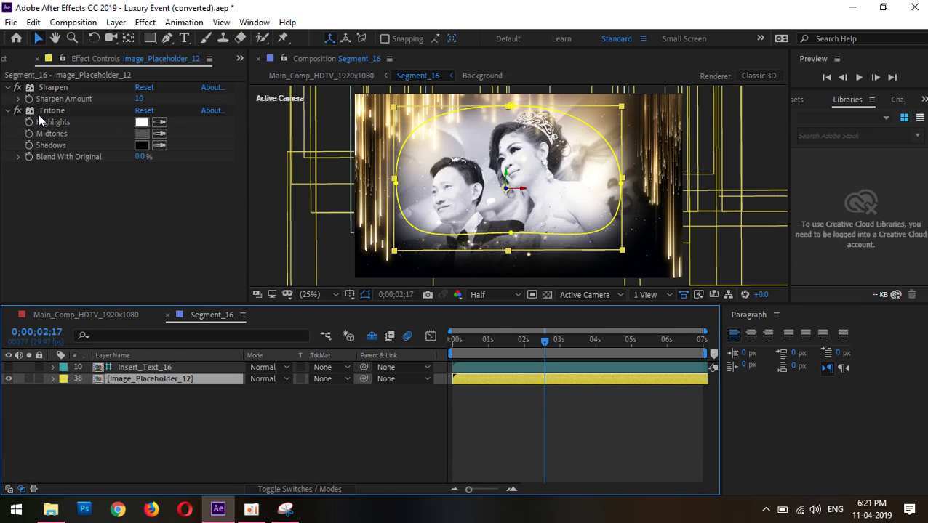
pyautogui.click(18, 110)
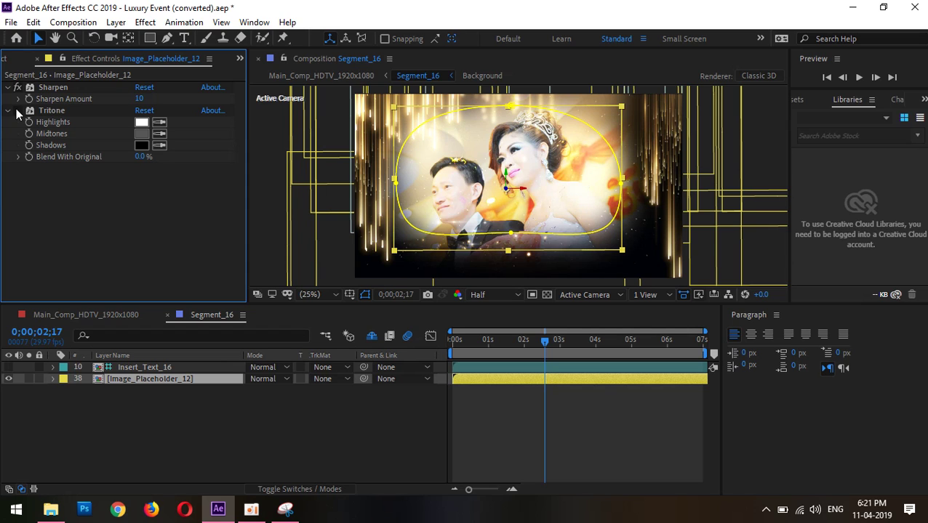
pyautogui.click(169, 317)
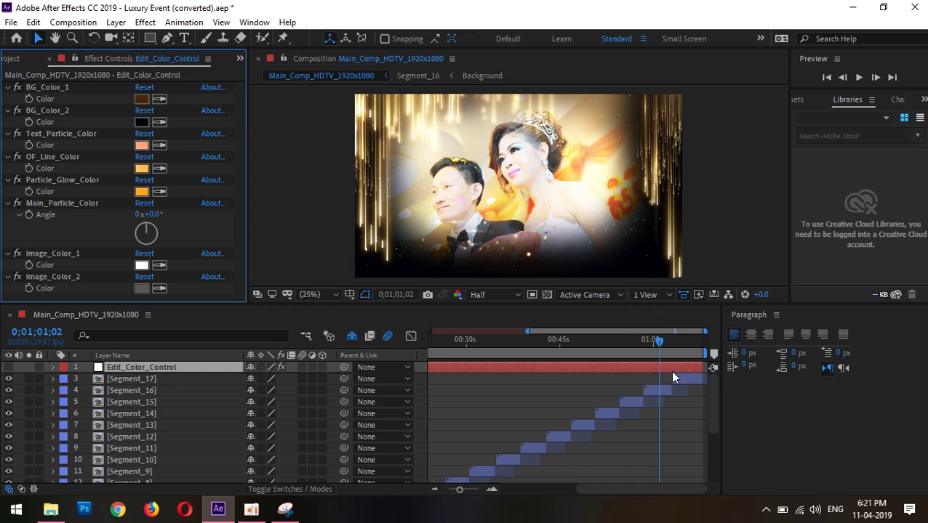
# Move the main composition's playhead to 0;01;06;06, within the Segment_17 layer.
pyautogui.click(676, 339)
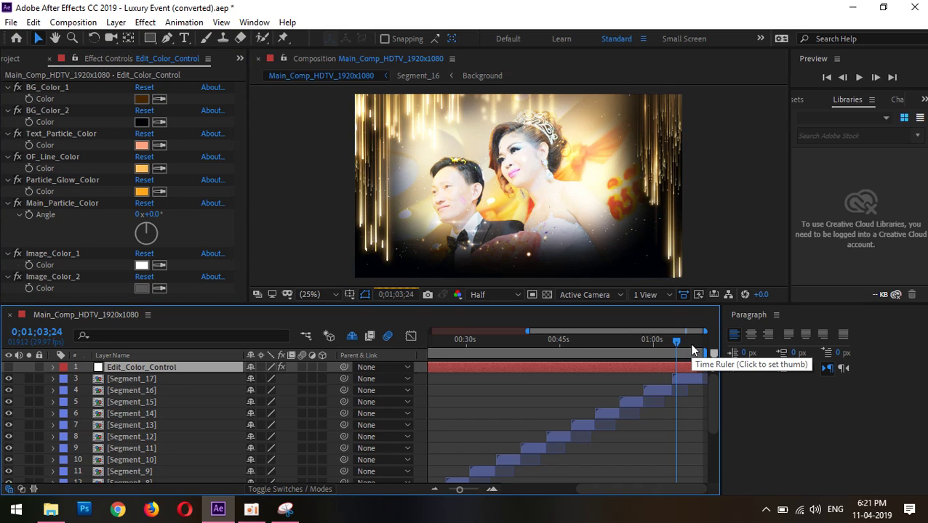
pyautogui.click(692, 348)
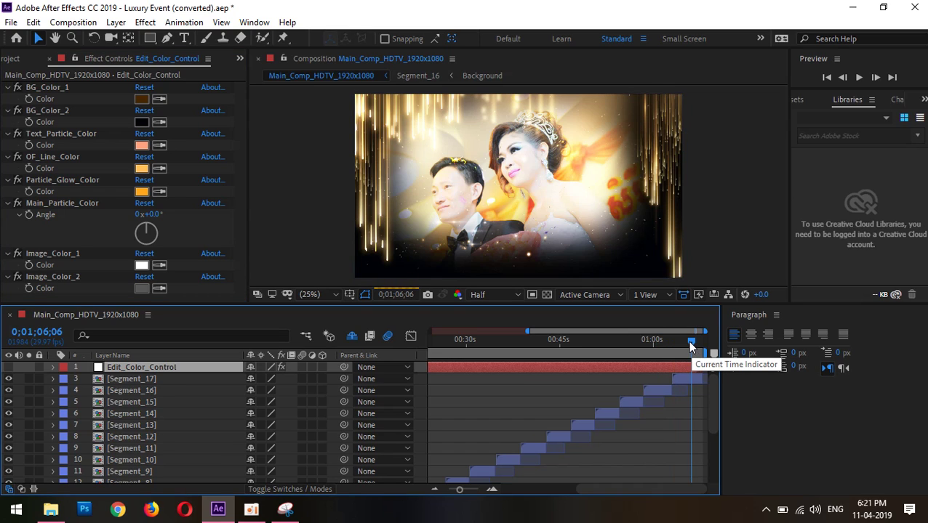